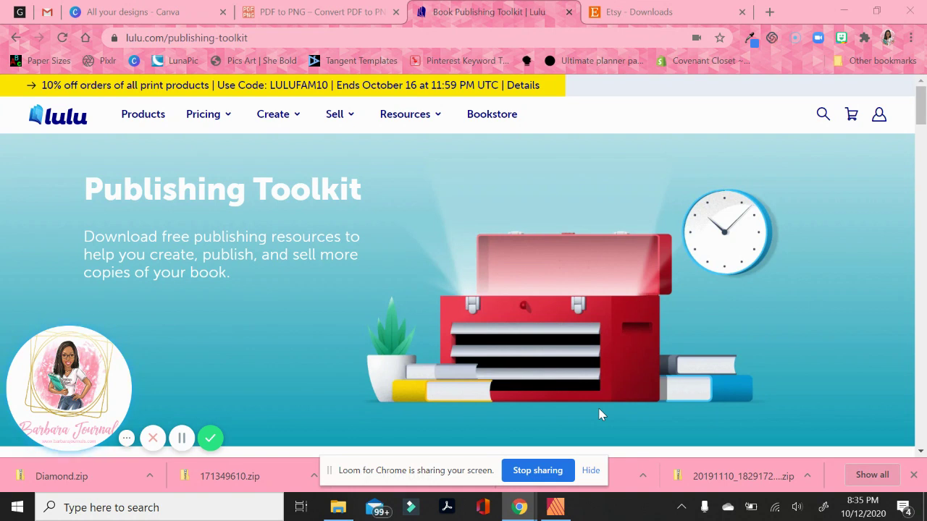
Scroll Lulu's formatting guides down to the Notebook Interior Pages downloads and dismiss Chrome's downloads bar.
{"action": "mouse_move", "coordinate": [410, 115]}
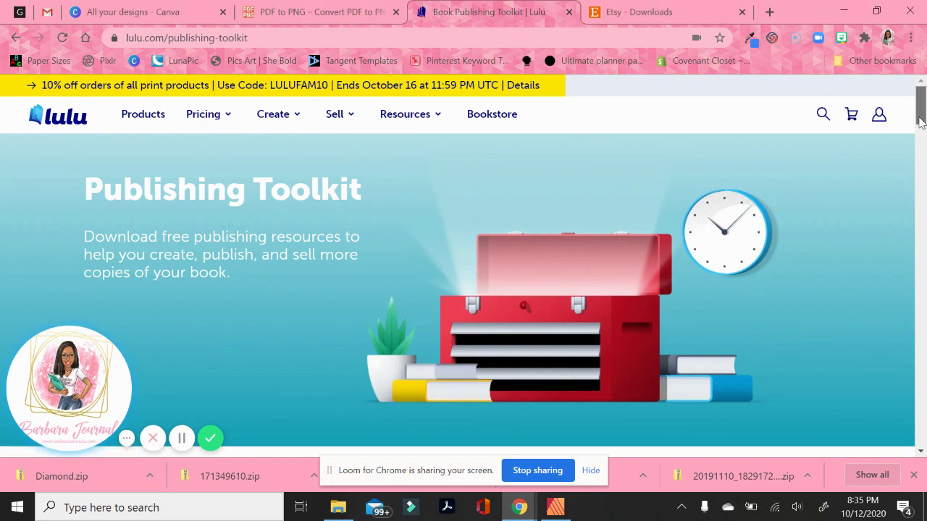
{"action": "scroll", "coordinate": [920, 127], "scroll_direction": "down", "scroll_amount": 1}
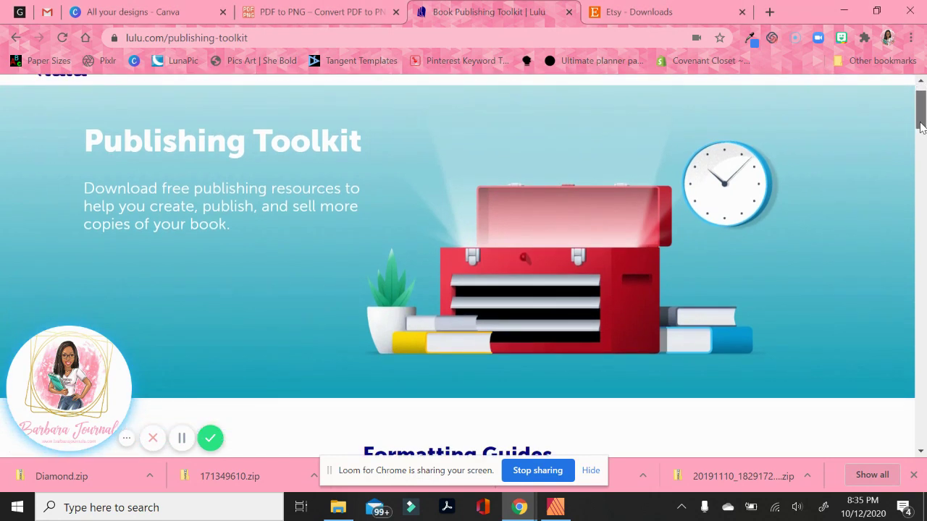
{"action": "left_click_drag", "start_coordinate": [921, 127], "coordinate": [920, 161]}
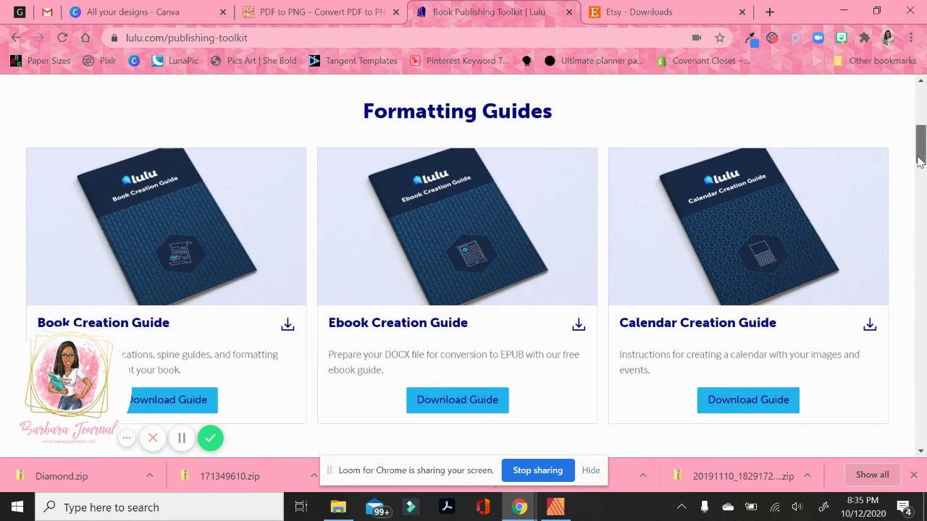
{"action": "left_click_drag", "start_coordinate": [920, 160], "coordinate": [919, 168]}
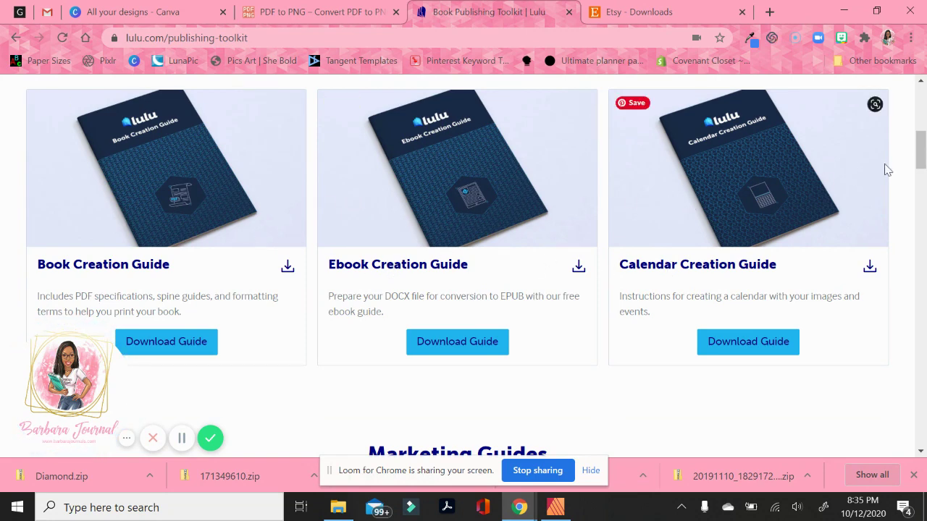
{"action": "left_click_drag", "start_coordinate": [921, 159], "coordinate": [916, 239]}
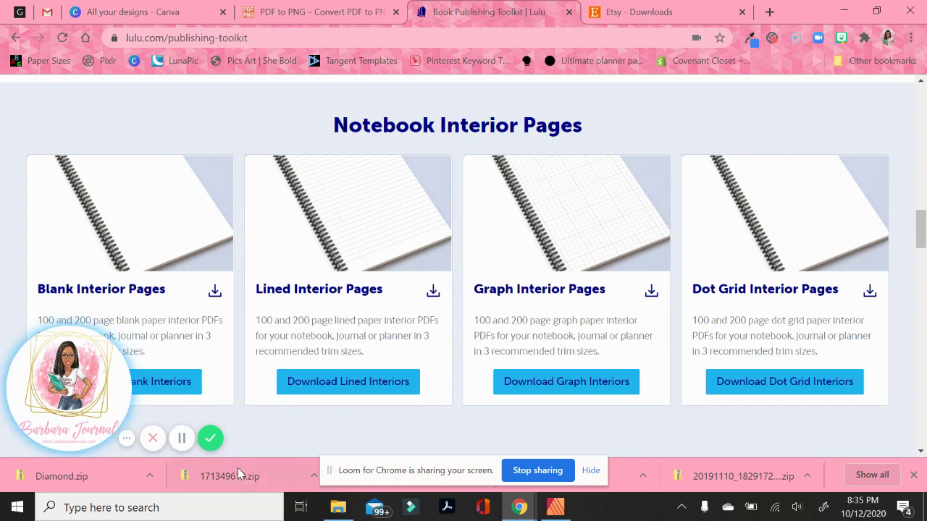
{"action": "left_click", "coordinate": [914, 476]}
Open Downloads > Lulu-Preformatted-Lined-Interior-Pages > 100 Pages to see the three PDFs, then close Explorer.
{"action": "left_click", "coordinate": [340, 510]}
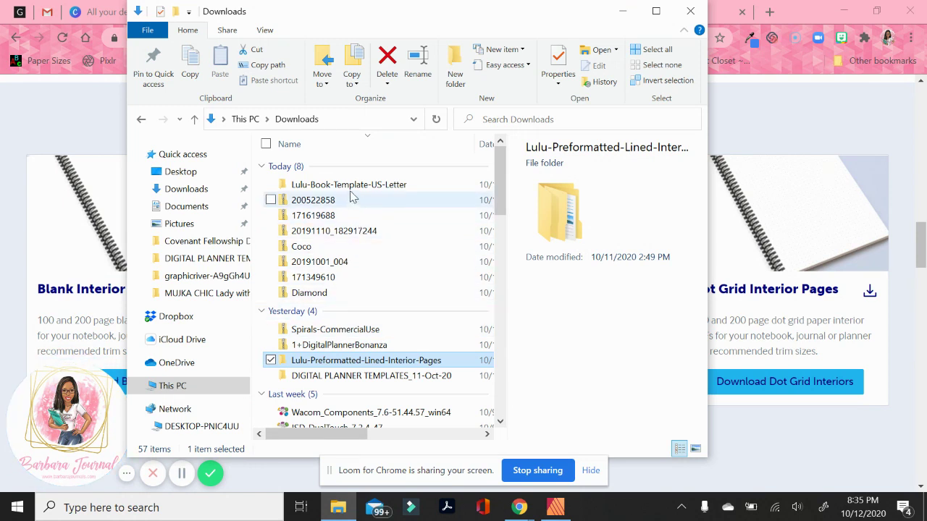
{"action": "double_click", "coordinate": [350, 367]}
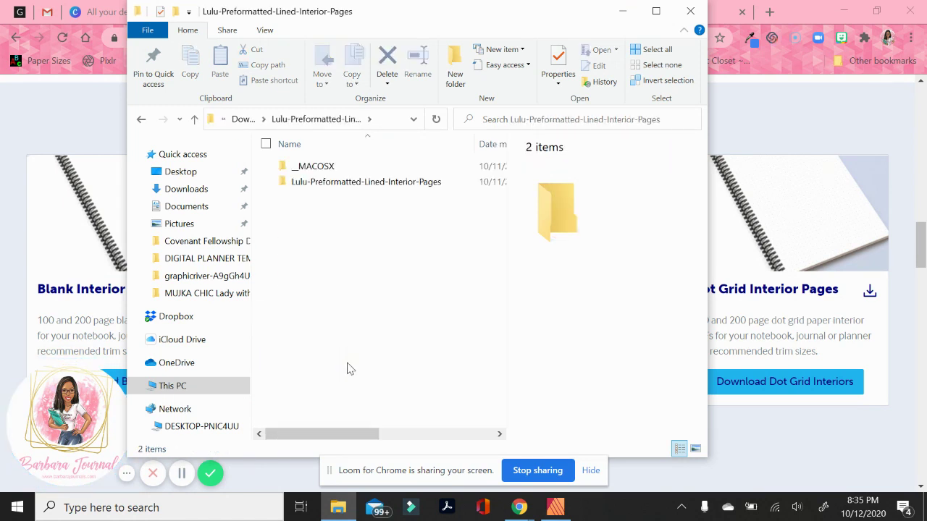
{"action": "double_click", "coordinate": [345, 187]}
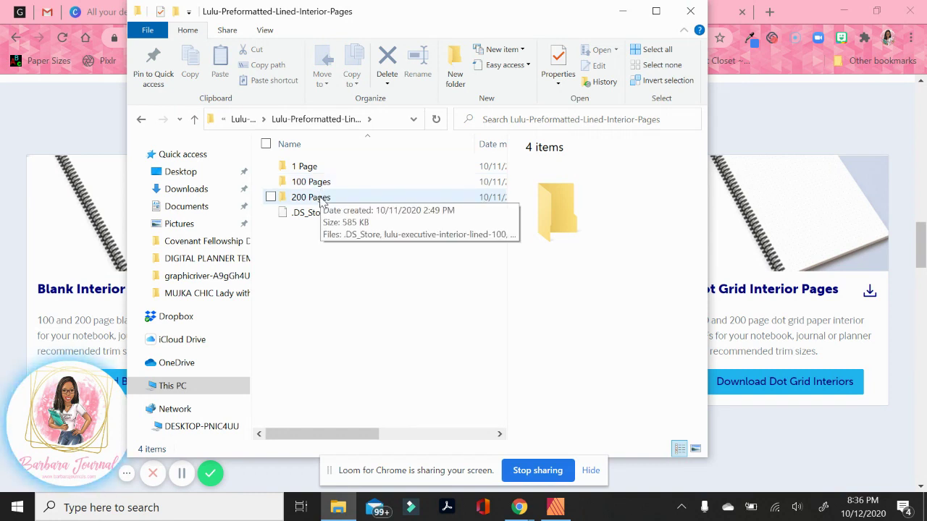
{"action": "double_click", "coordinate": [311, 182]}
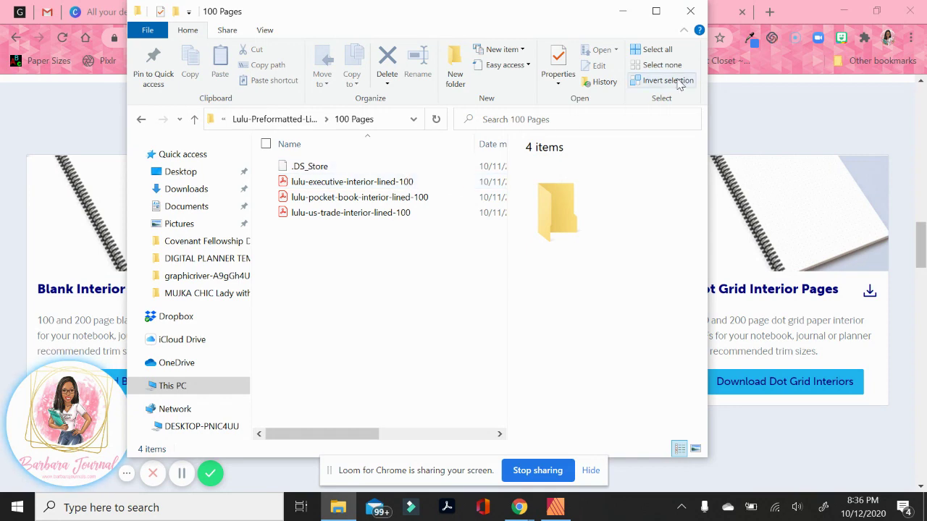
{"action": "left_click", "coordinate": [690, 11]}
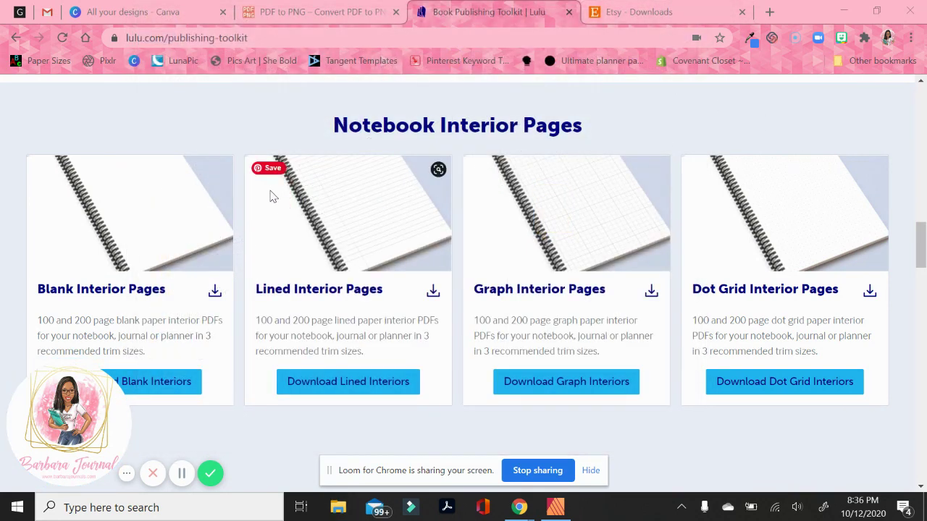
Scroll past Planner Interior Pages and Bundles to the Design Guide Bundle showing US Letter 8.5 x 11 in.
{"action": "left_click_drag", "start_coordinate": [920, 250], "coordinate": [922, 299]}
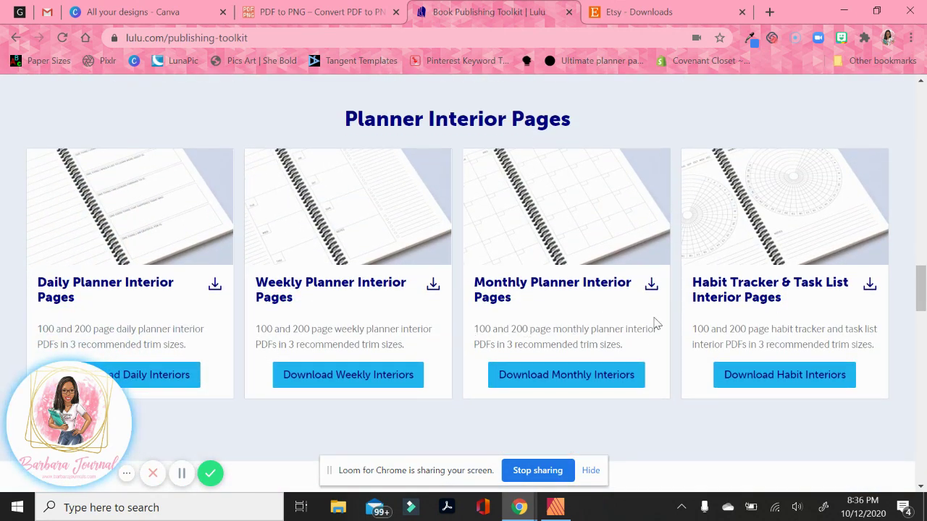
{"action": "left_click_drag", "start_coordinate": [921, 290], "coordinate": [916, 336]}
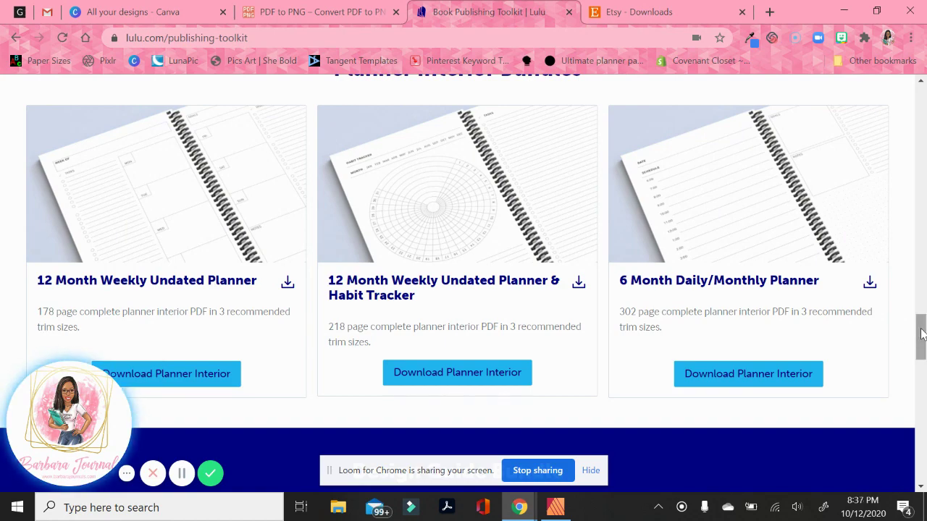
{"action": "mouse_move", "coordinate": [921, 334]}
{"action": "left_mouse_down"}
{"action": "mouse_move", "coordinate": [924, 224]}
{"action": "mouse_move", "coordinate": [916, 322]}
{"action": "left_mouse_up"}
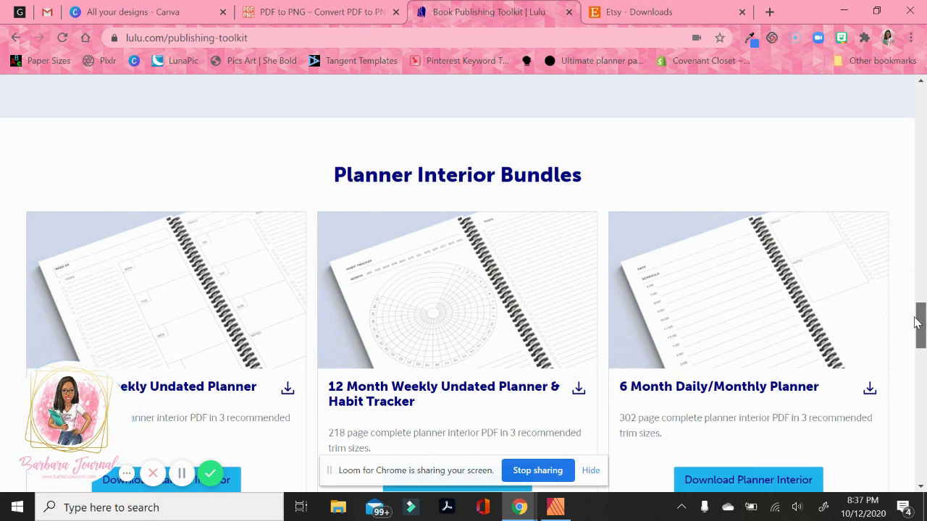
{"action": "left_click_drag", "start_coordinate": [916, 323], "coordinate": [917, 329]}
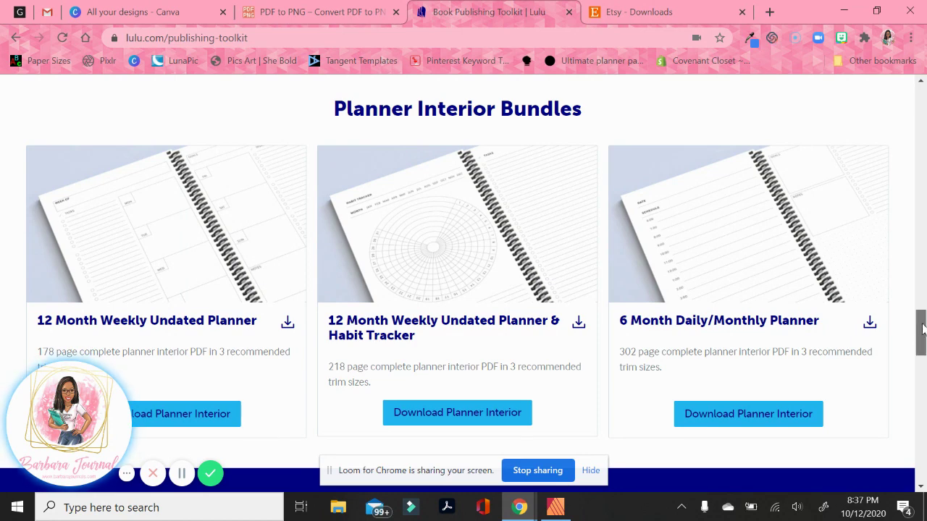
{"action": "left_click_drag", "start_coordinate": [922, 330], "coordinate": [923, 365]}
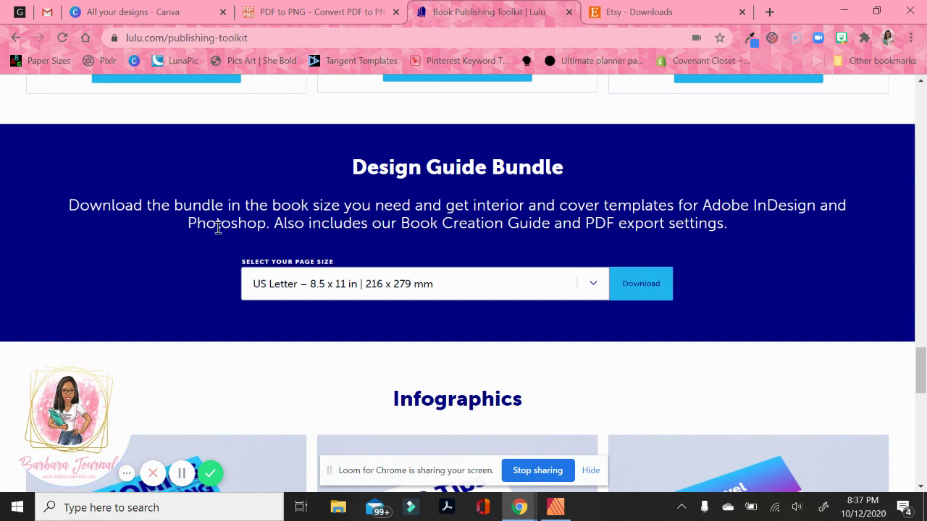
{"action": "left_click_drag", "start_coordinate": [218, 227], "coordinate": [440, 271]}
{"action": "left_click", "coordinate": [601, 282]}
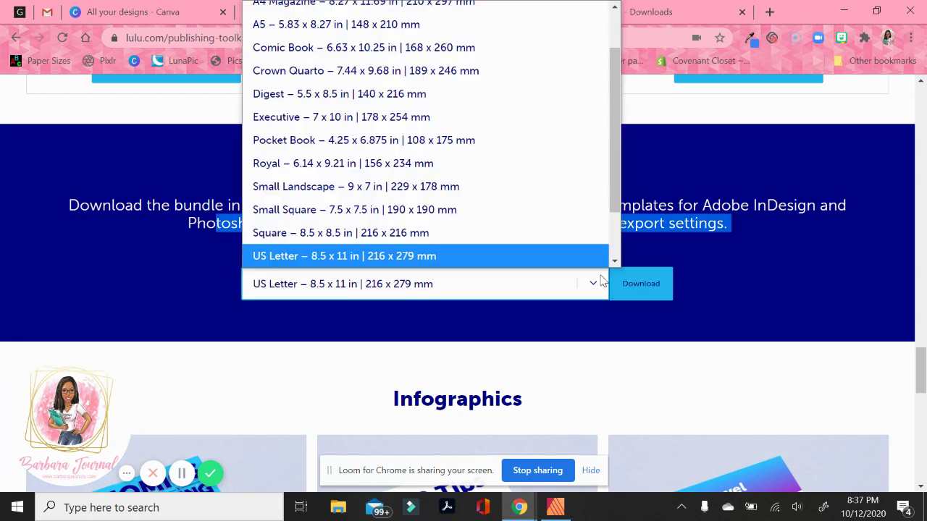
{"action": "scroll", "coordinate": [612, 149], "scroll_direction": "up", "scroll_amount": 1}
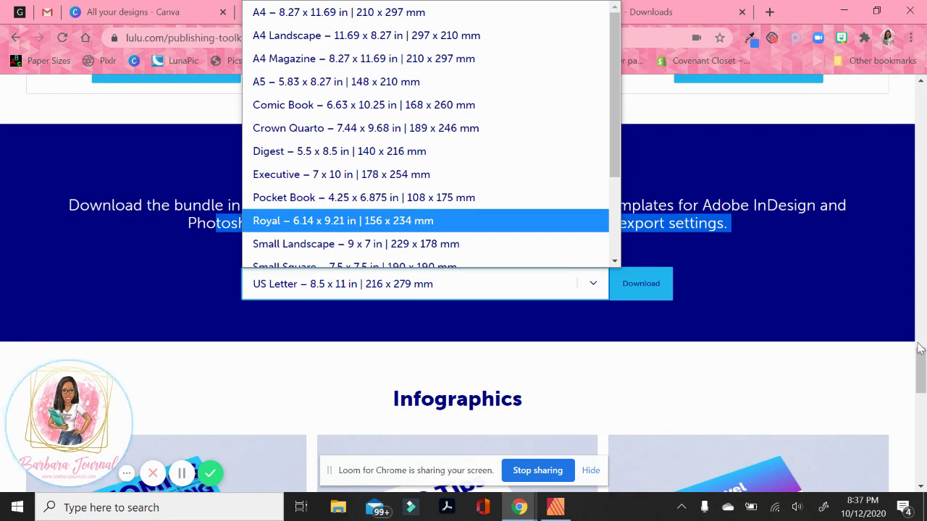
{"action": "left_click", "coordinate": [921, 368]}
{"action": "left_click_drag", "start_coordinate": [921, 368], "coordinate": [922, 360]}
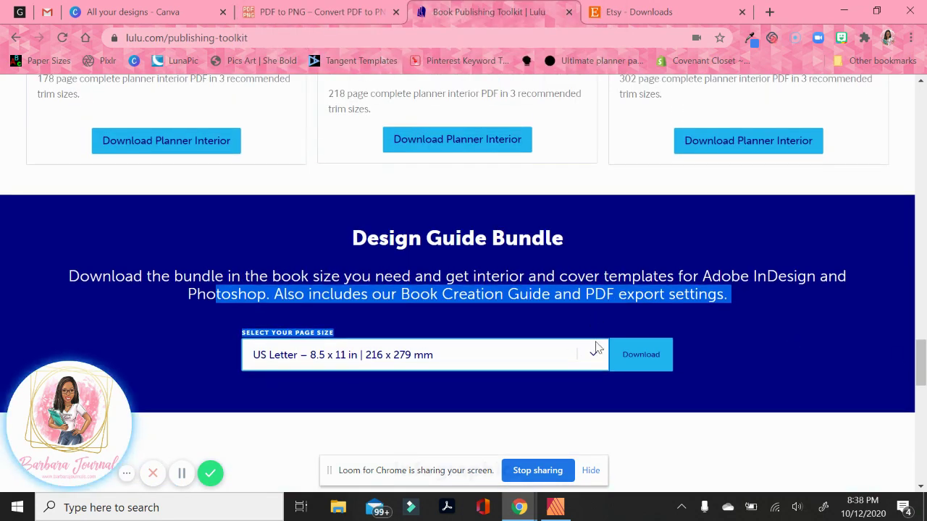
{"action": "left_click", "coordinate": [596, 351]}
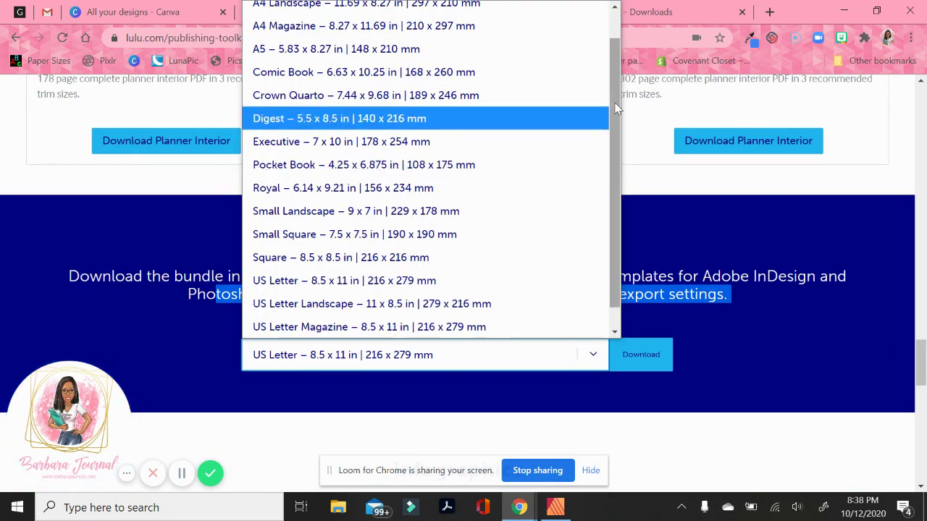
{"action": "left_click_drag", "start_coordinate": [615, 108], "coordinate": [609, 54]}
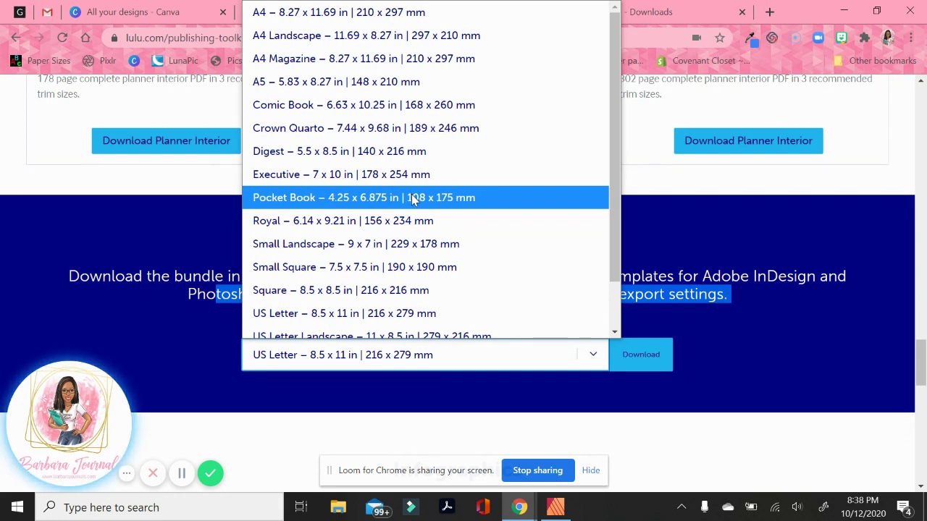
{"action": "scroll", "coordinate": [605, 185], "scroll_direction": "down", "scroll_amount": 3}
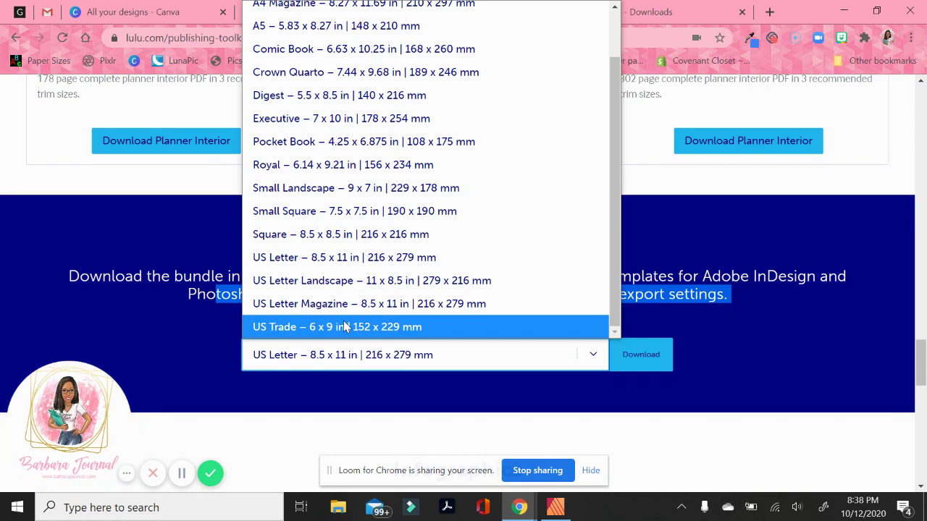
{"action": "left_click", "coordinate": [839, 220]}
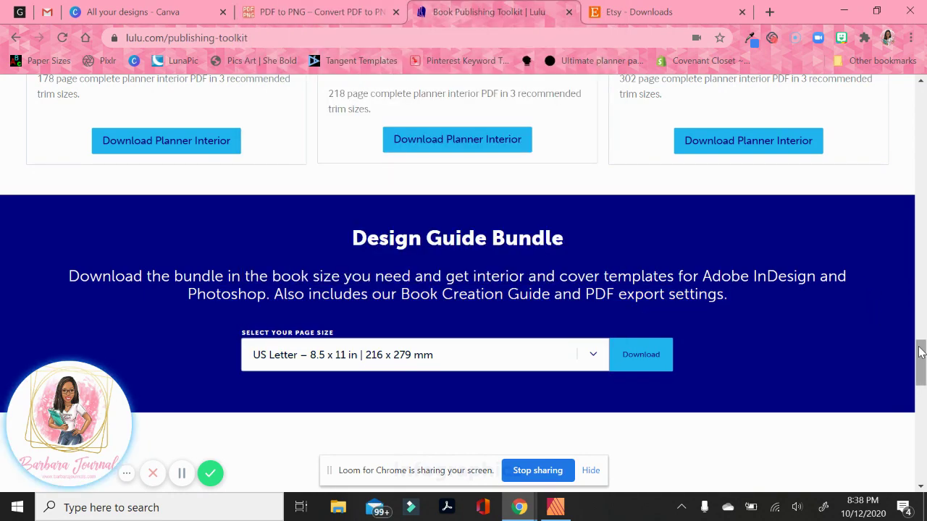
{"action": "left_click_drag", "start_coordinate": [921, 352], "coordinate": [903, 352]}
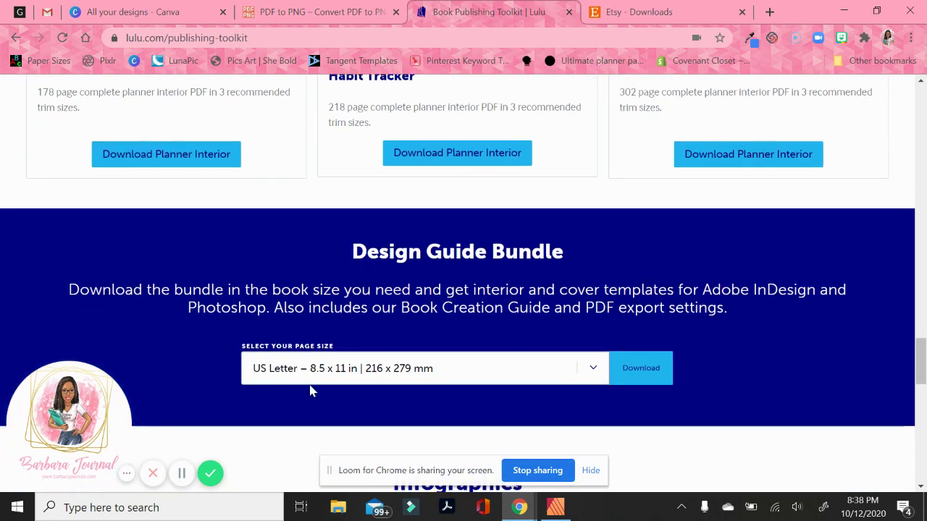
Browse Downloads > Lulu-Book-Template-US-Letter > Interior Templates > PDF in File Explorer.
{"action": "left_click", "coordinate": [335, 507]}
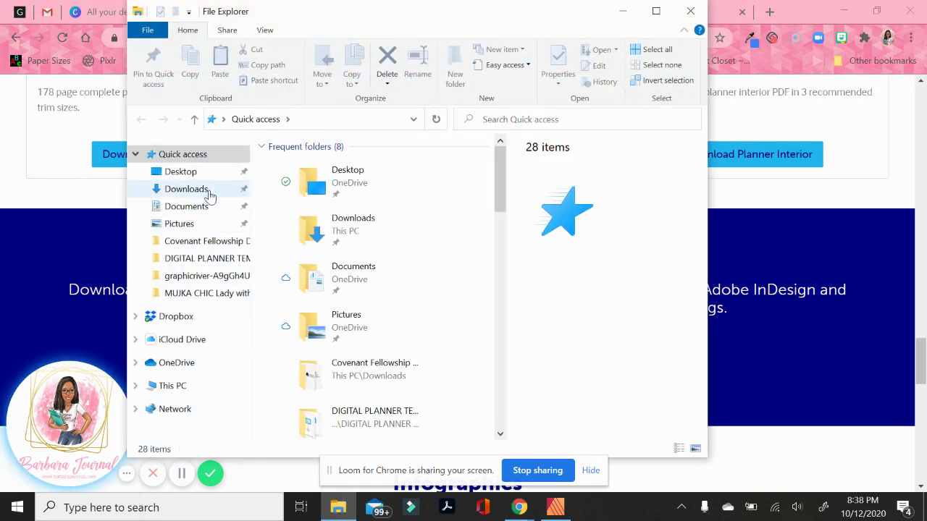
{"action": "left_click", "coordinate": [207, 189]}
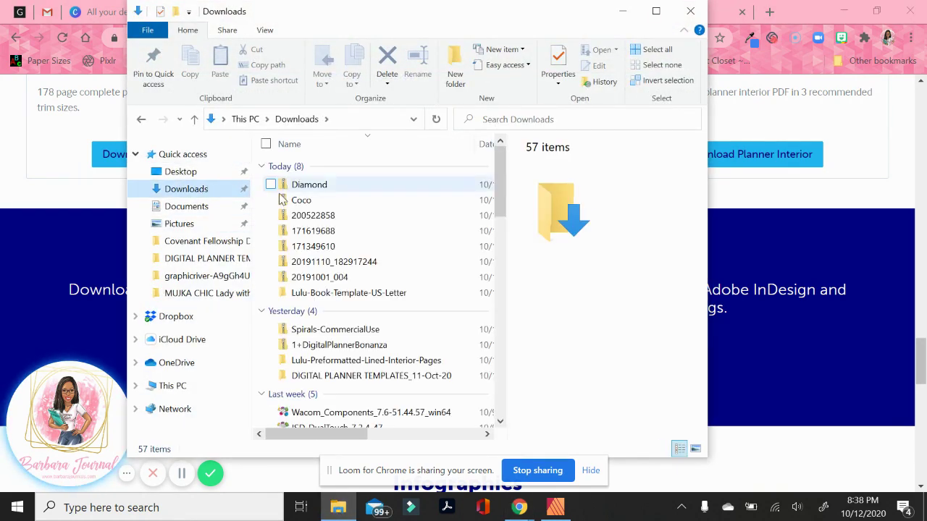
{"action": "double_click", "coordinate": [389, 294]}
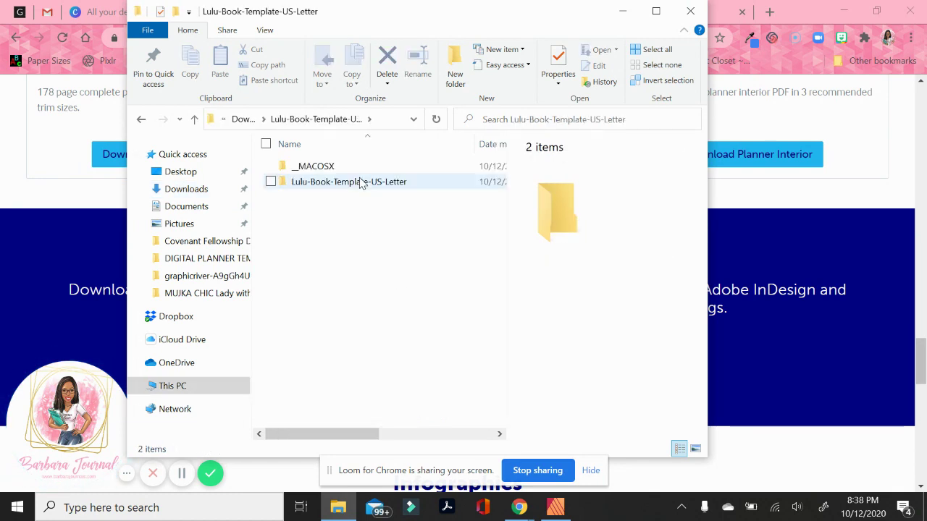
{"action": "double_click", "coordinate": [359, 181]}
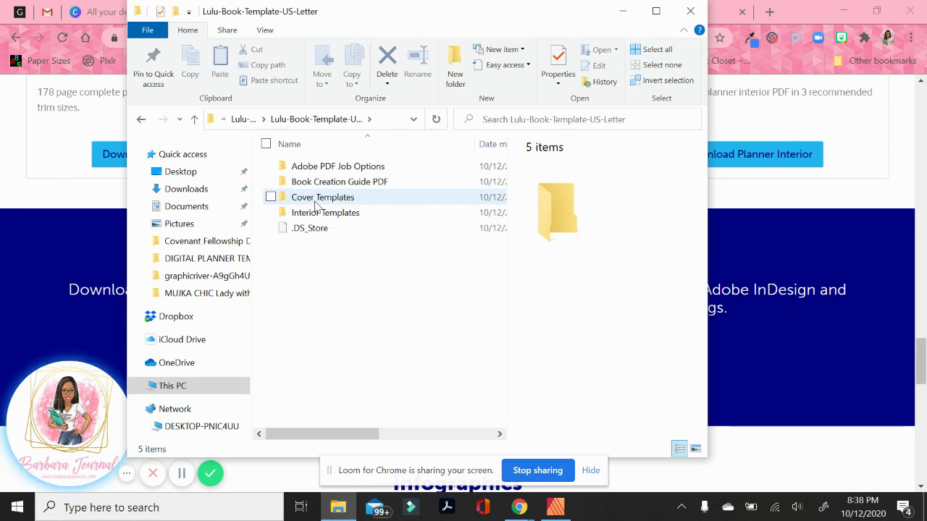
{"action": "double_click", "coordinate": [315, 214]}
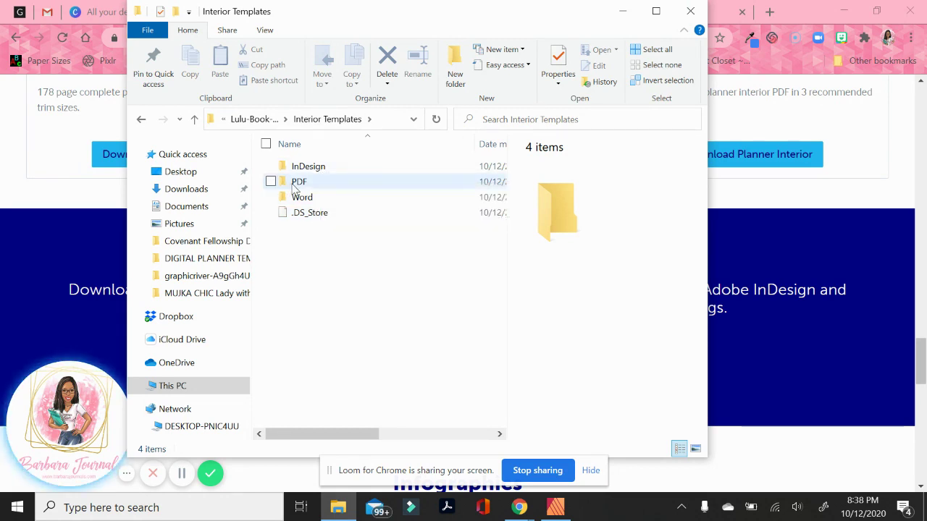
{"action": "double_click", "coordinate": [300, 186]}
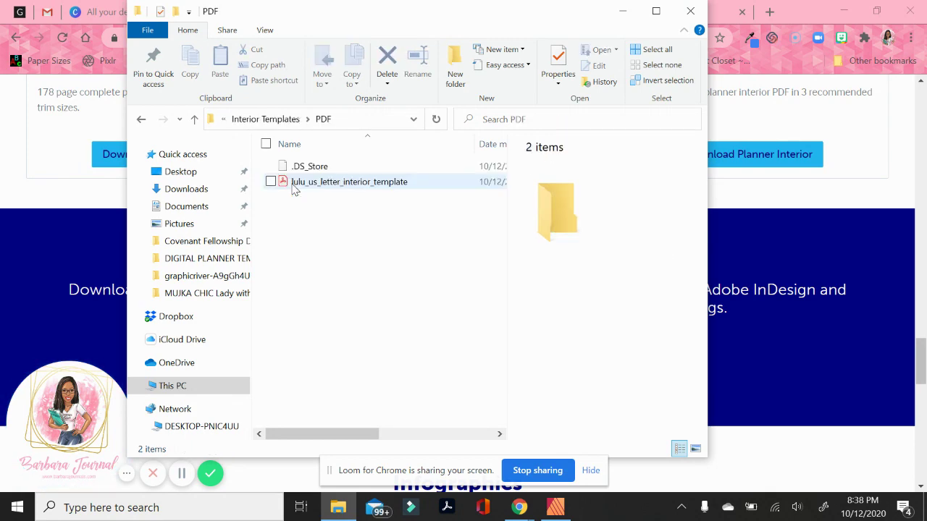
Open lulu_us_letter_interior_template.pdf in Acrobat, dismissing the Adobe sign-in window.
{"action": "double_click", "coordinate": [303, 186]}
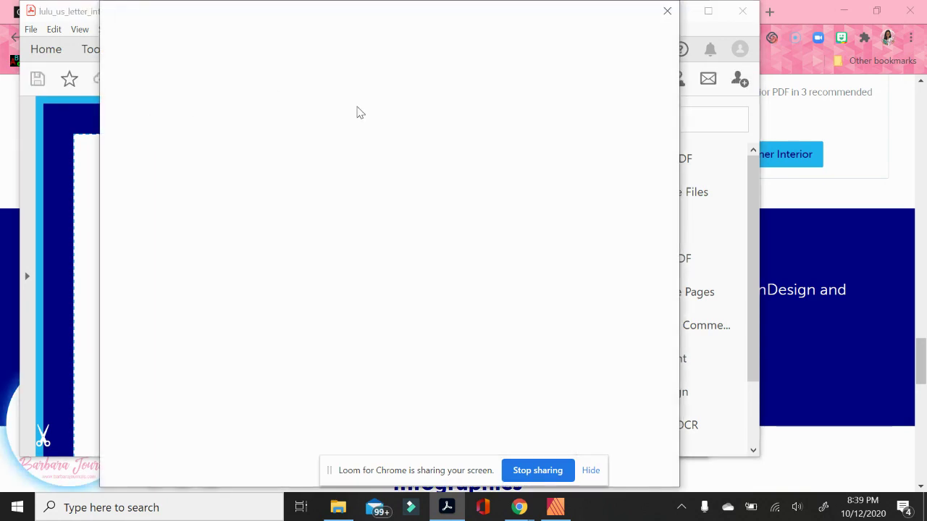
{"action": "left_click", "coordinate": [667, 11]}
{"action": "left_click", "coordinate": [743, 11]}
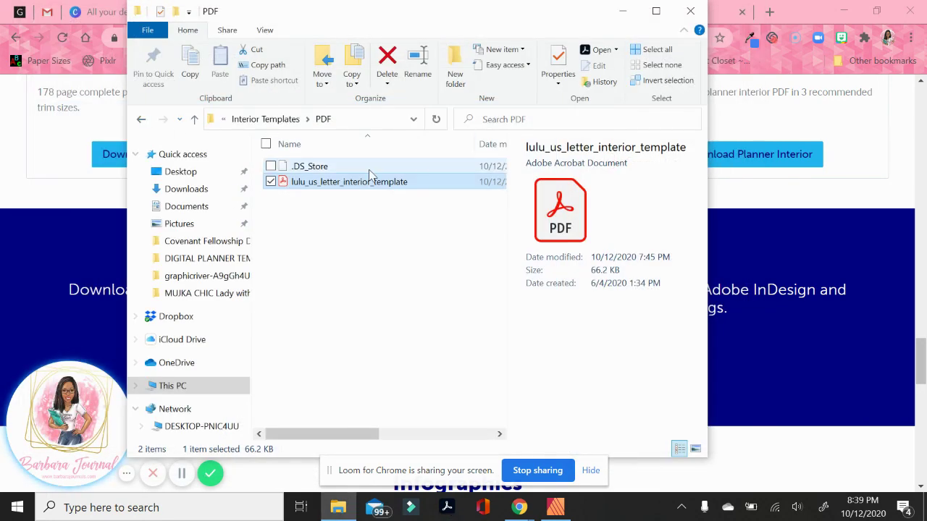
{"action": "double_click", "coordinate": [549, 197]}
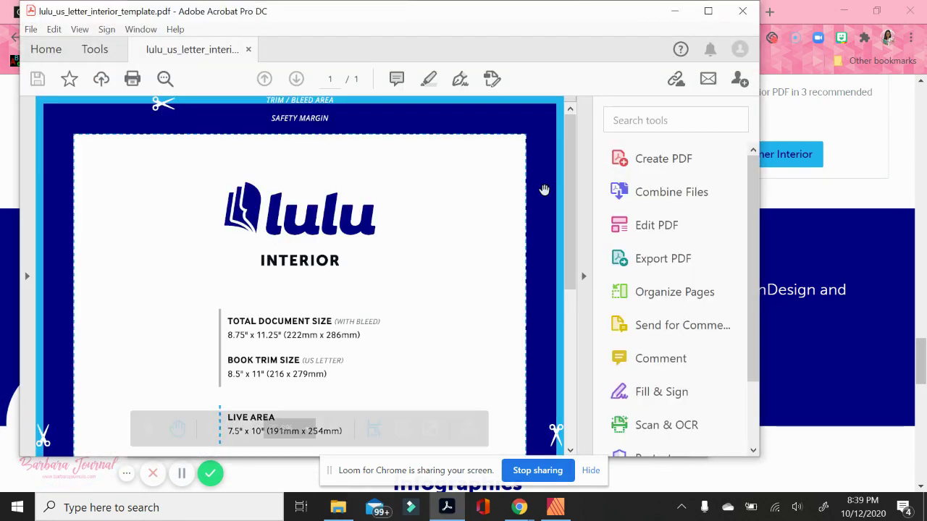
Save the template to the Desktop as Lulu Sample Interior Page and close Adobe's confirmation page.
{"action": "left_click", "coordinate": [31, 29]}
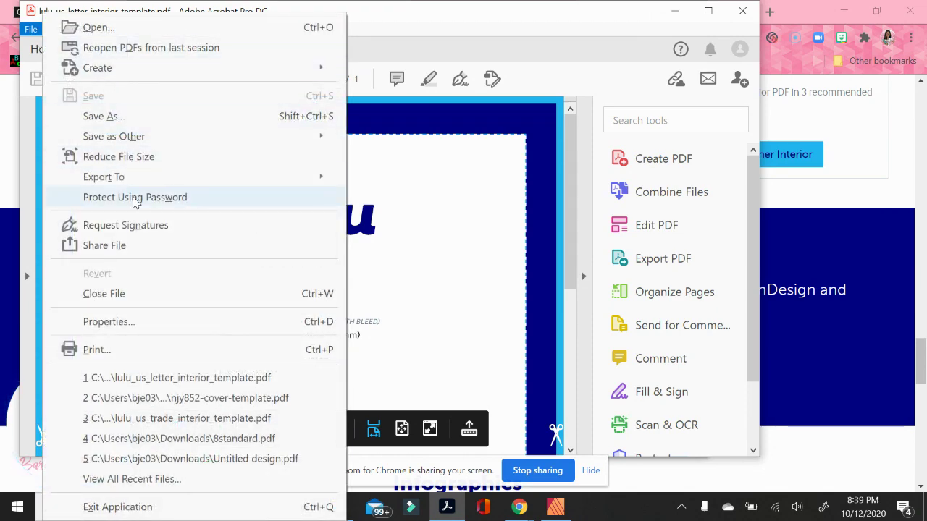
{"action": "left_click", "coordinate": [102, 116]}
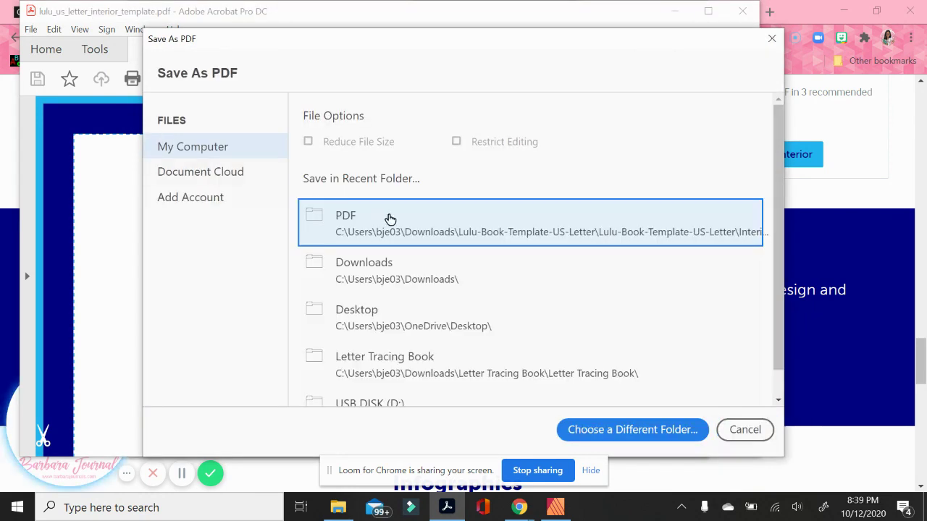
{"action": "left_click", "coordinate": [377, 311]}
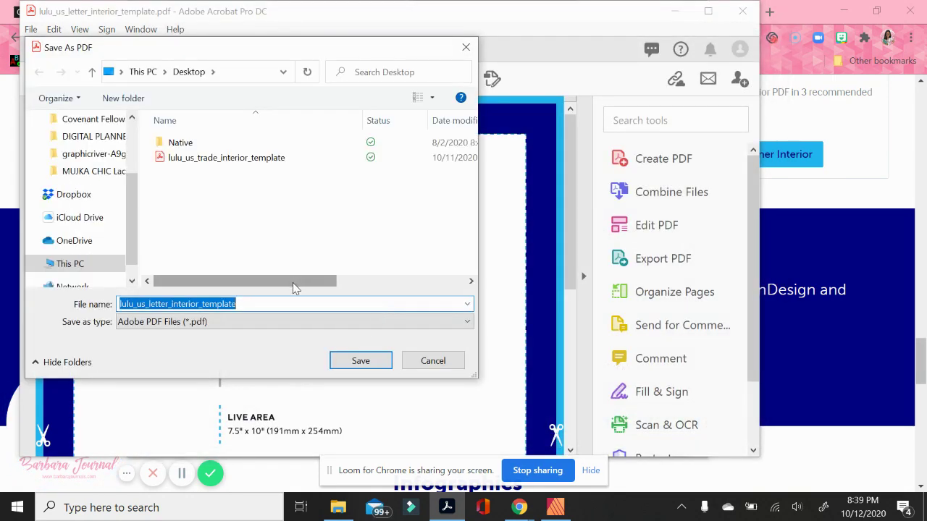
{"action": "key", "text": "BackSpace"}
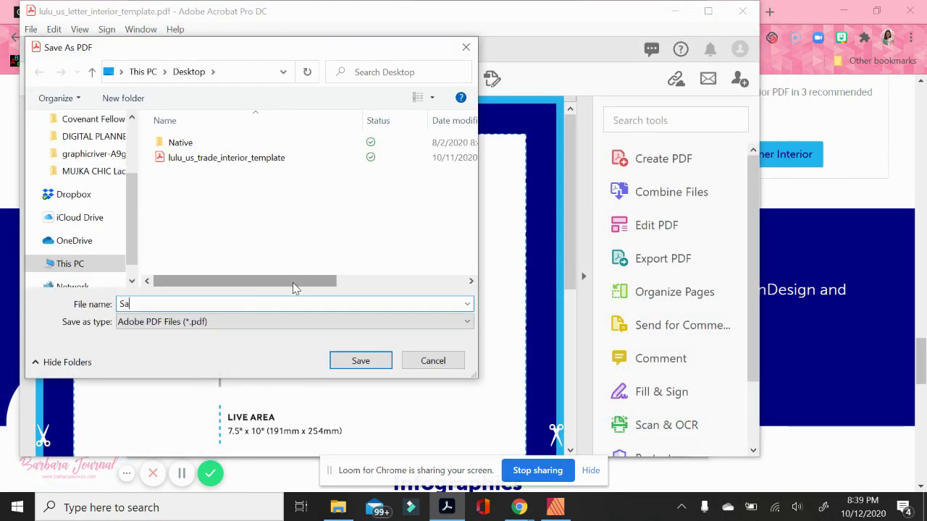
{"action": "type", "text": "Luluy"}
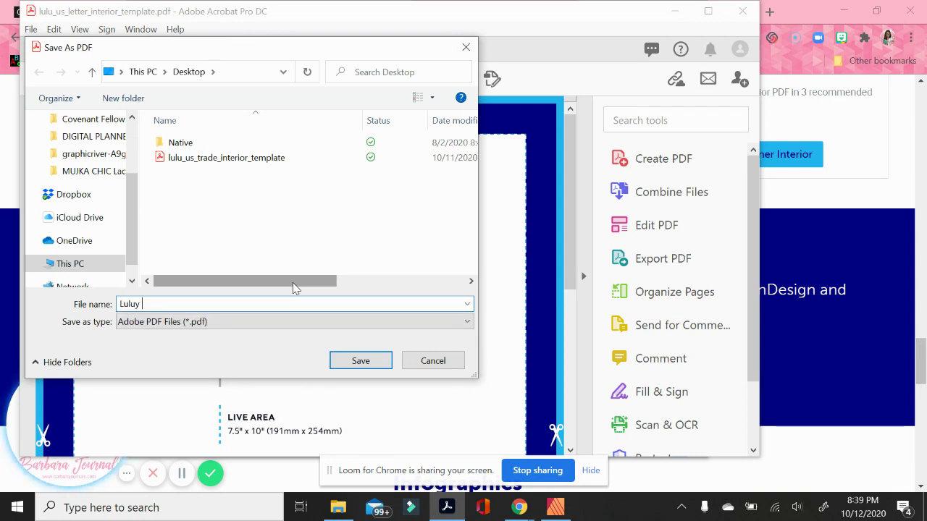
{"action": "key", "text": "BackSpace"}
{"action": "key", "text": "BackSpace"}
{"action": "type", "text": "u"}
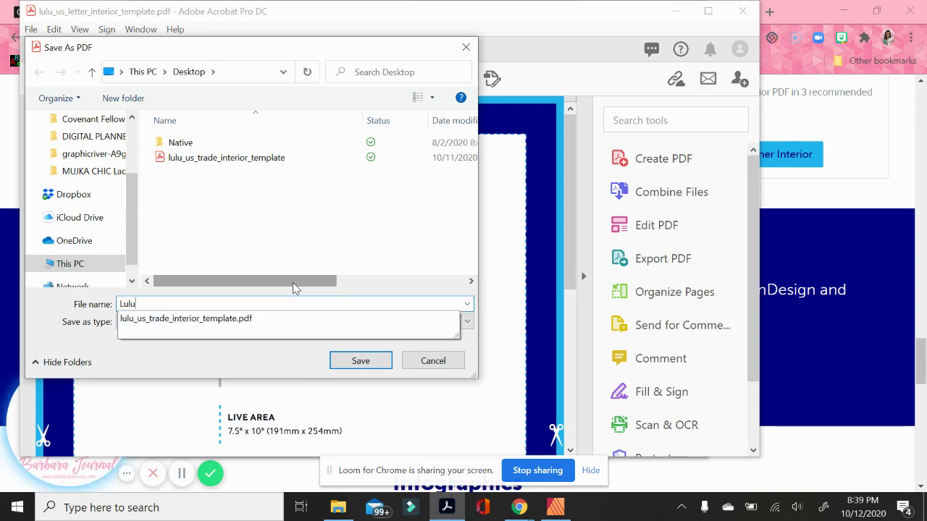
{"action": "type", "text": " Sample Interior Page"}
{"action": "left_click", "coordinate": [361, 361]}
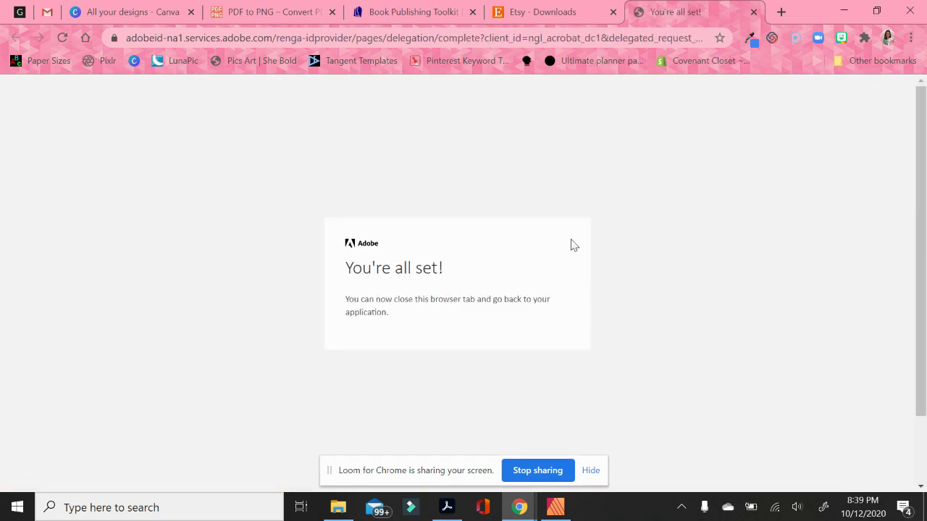
{"action": "left_click", "coordinate": [753, 12]}
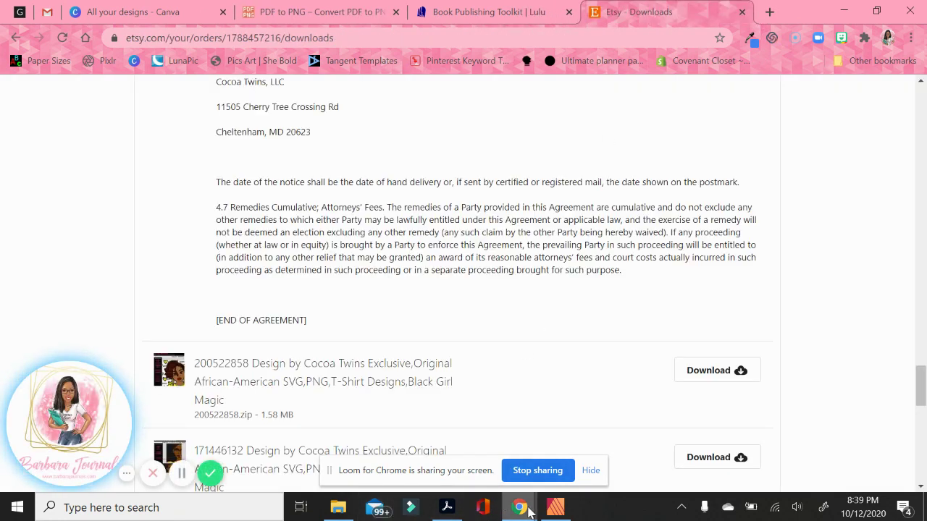
{"action": "left_click", "coordinate": [447, 508]}
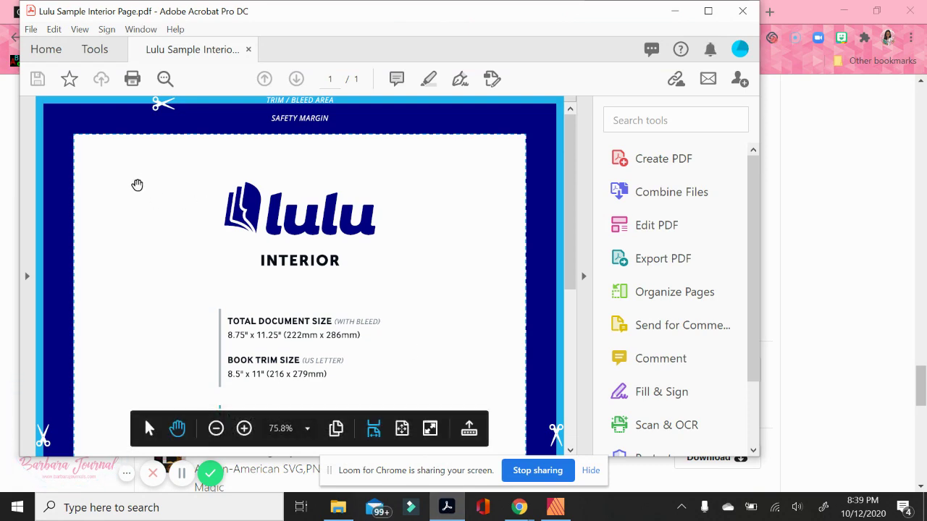
Save it again to the Desktop as Lulu Sample Interior Page, confirming replacement of the existing file.
{"action": "left_click", "coordinate": [31, 28]}
{"action": "left_click", "coordinate": [85, 117]}
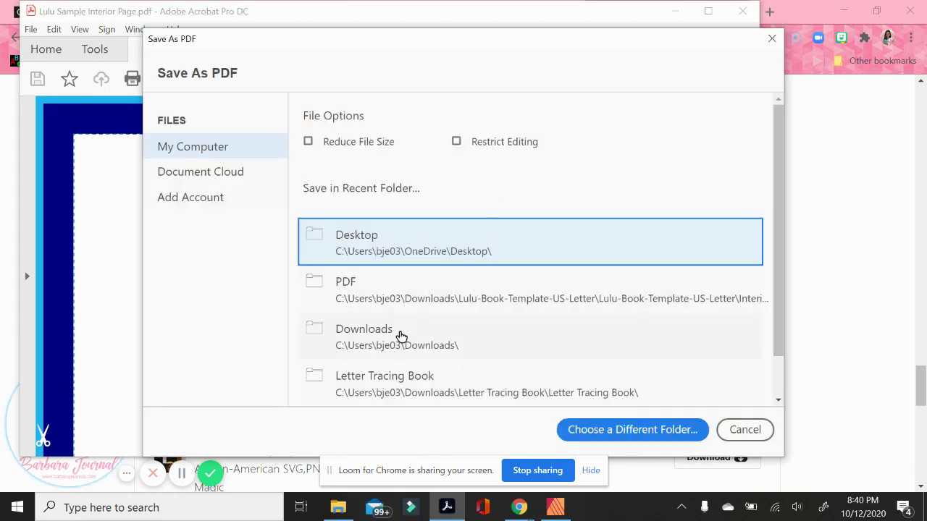
{"action": "left_click", "coordinate": [393, 248]}
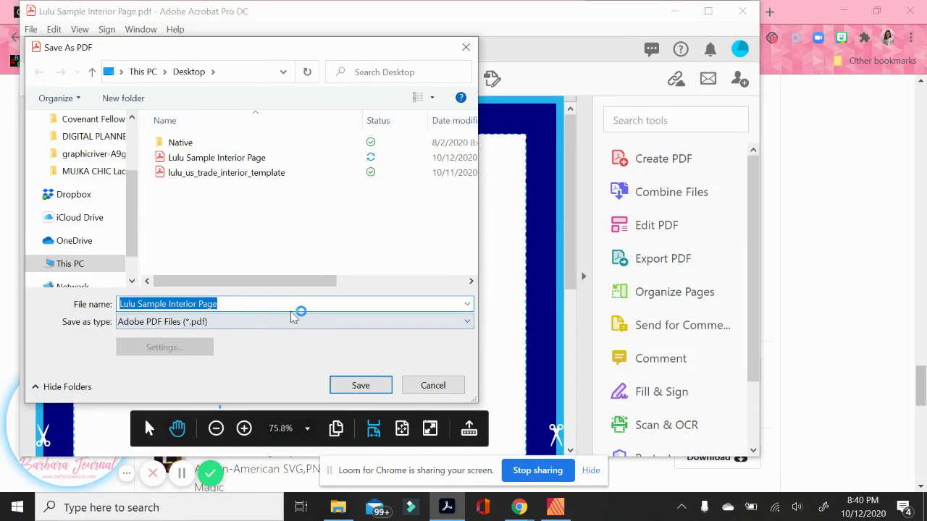
{"action": "left_click", "coordinate": [362, 384]}
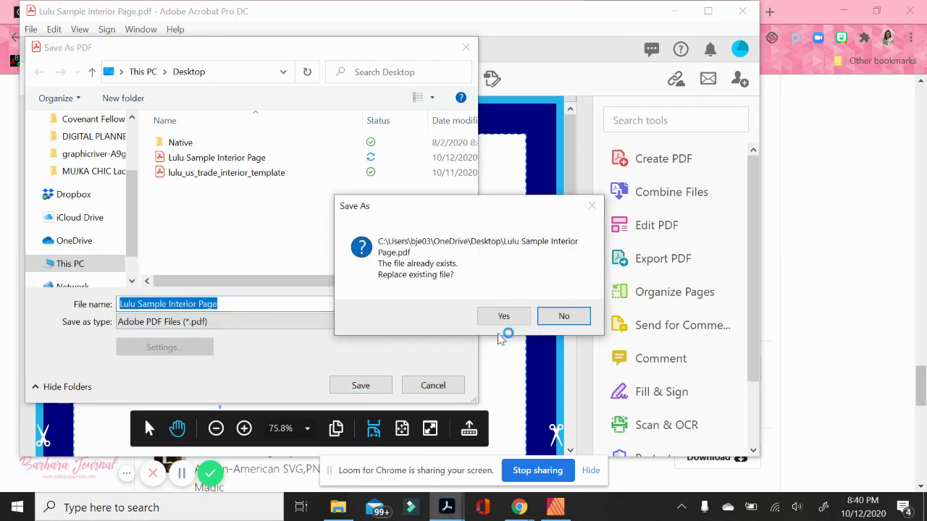
{"action": "left_click", "coordinate": [501, 317]}
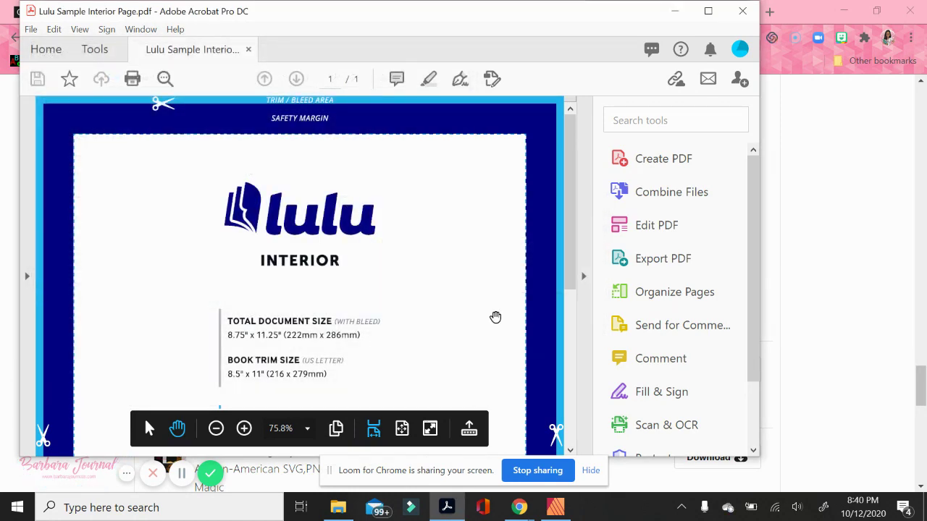
Upload Lulu Sample Interior Page.pdf from the Desktop to pdf2png.com and download and open the PNG zip.
{"action": "left_click", "coordinate": [750, 6]}
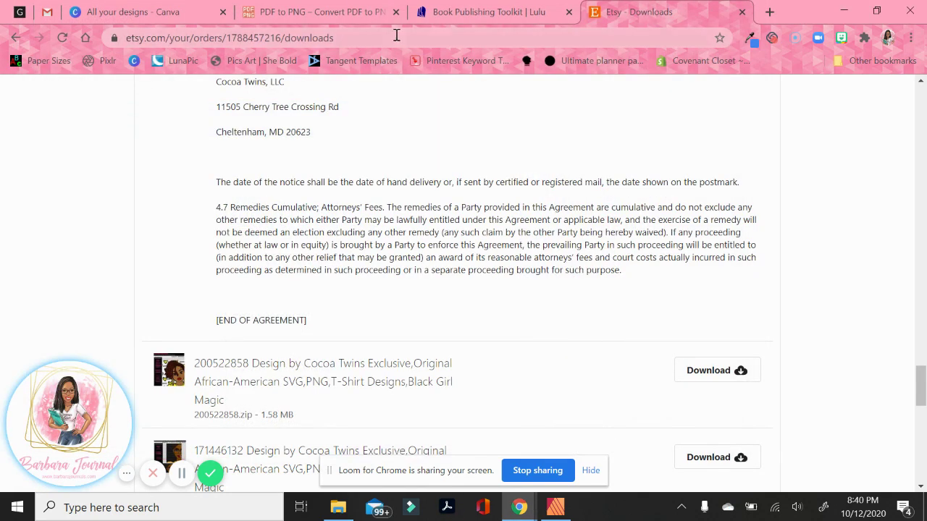
{"action": "left_click", "coordinate": [303, 22]}
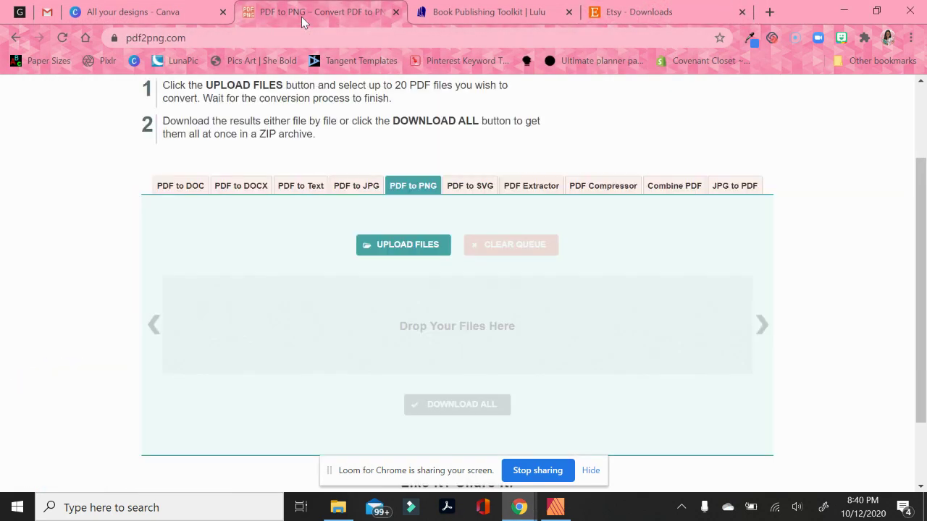
{"action": "left_click", "coordinate": [392, 235]}
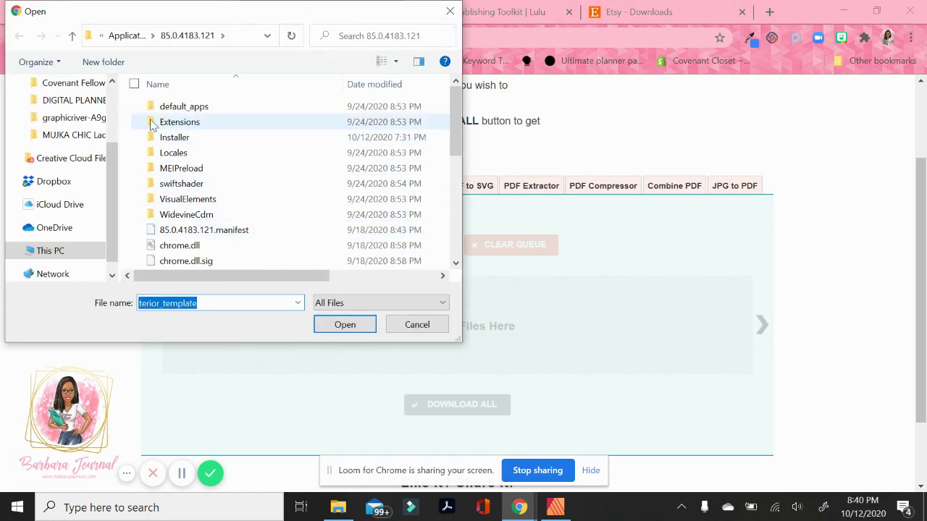
{"action": "scroll", "coordinate": [110, 116], "scroll_direction": "up", "scroll_amount": 3}
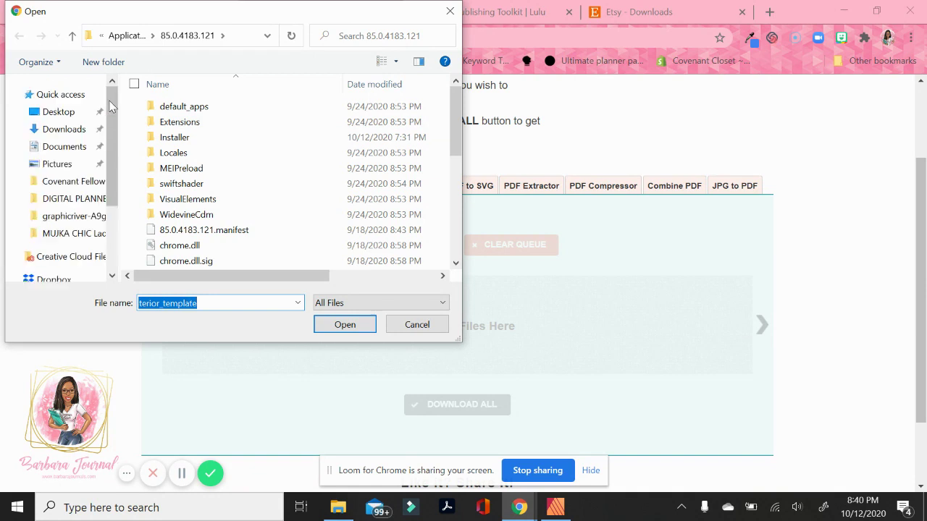
{"action": "left_click", "coordinate": [60, 112]}
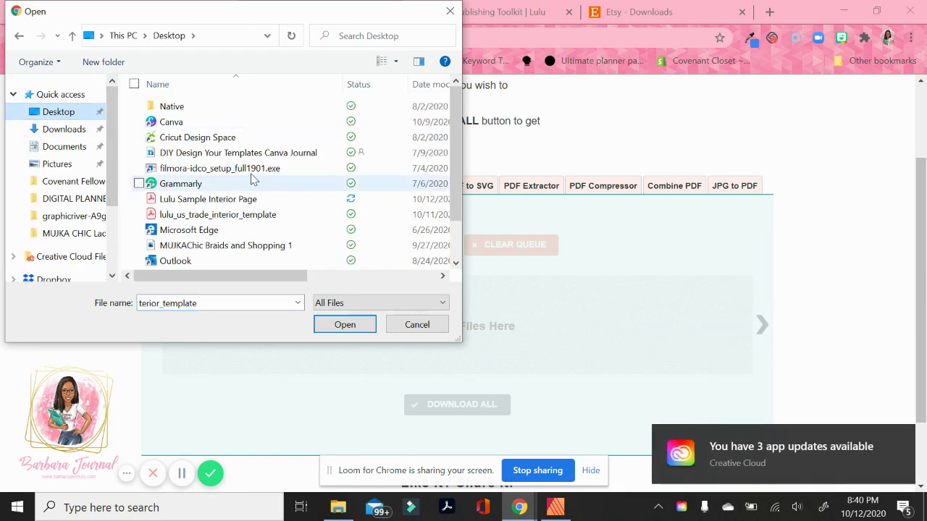
{"action": "double_click", "coordinate": [246, 199]}
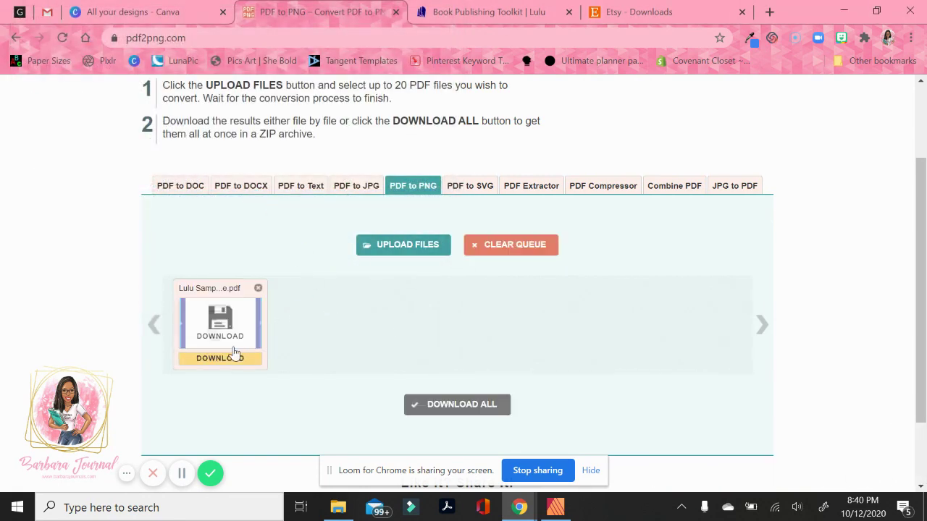
{"action": "left_click", "coordinate": [229, 359]}
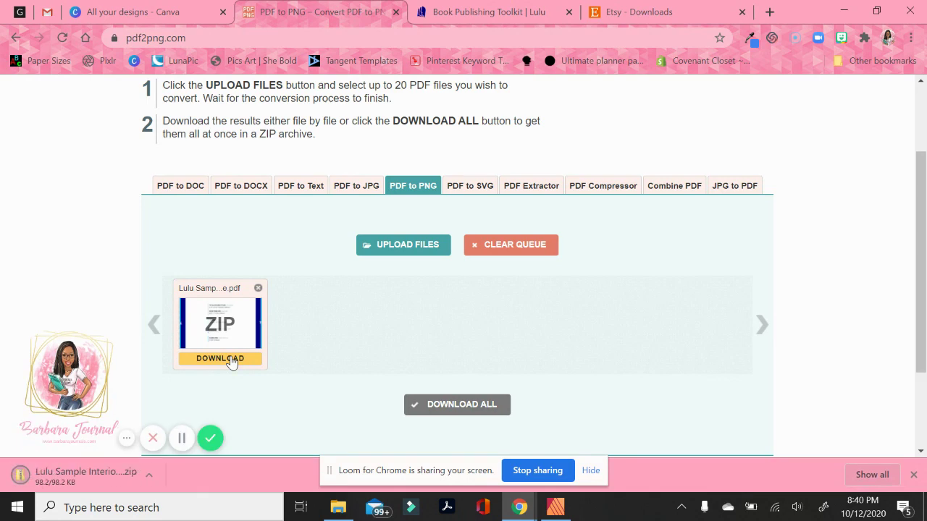
{"action": "left_click", "coordinate": [83, 477]}
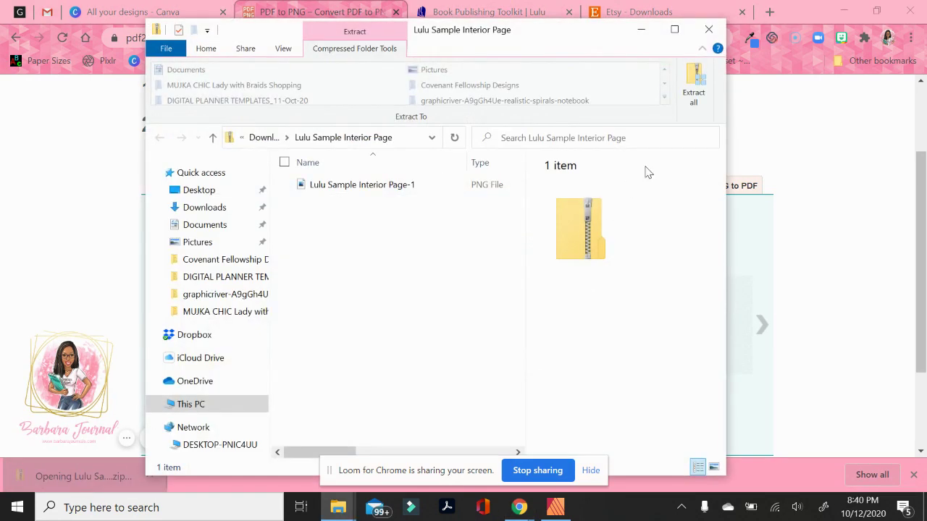
Extract the zip to a Lulu Sample Interior Page folder and check its 1750 × 2250 PNG.
{"action": "left_click", "coordinate": [691, 97]}
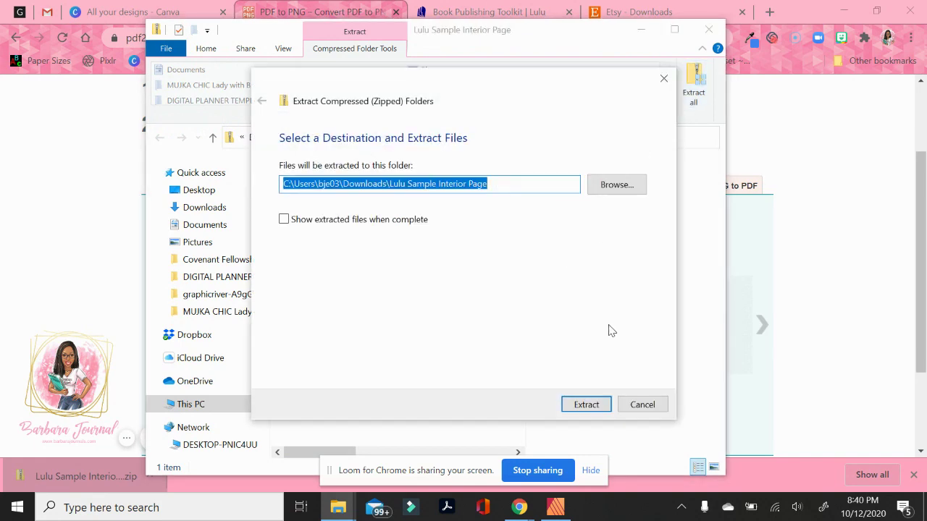
{"action": "left_click", "coordinate": [592, 404]}
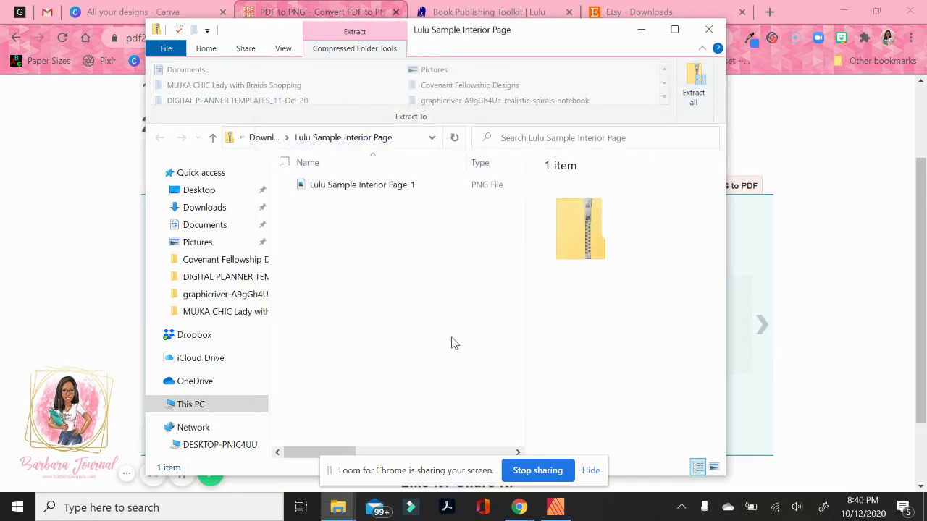
{"action": "left_click", "coordinate": [264, 137]}
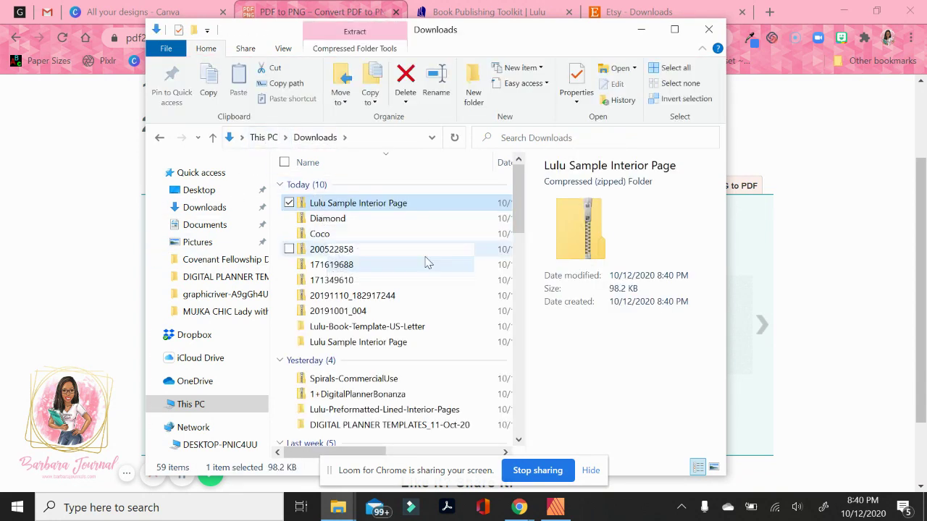
{"action": "double_click", "coordinate": [339, 343]}
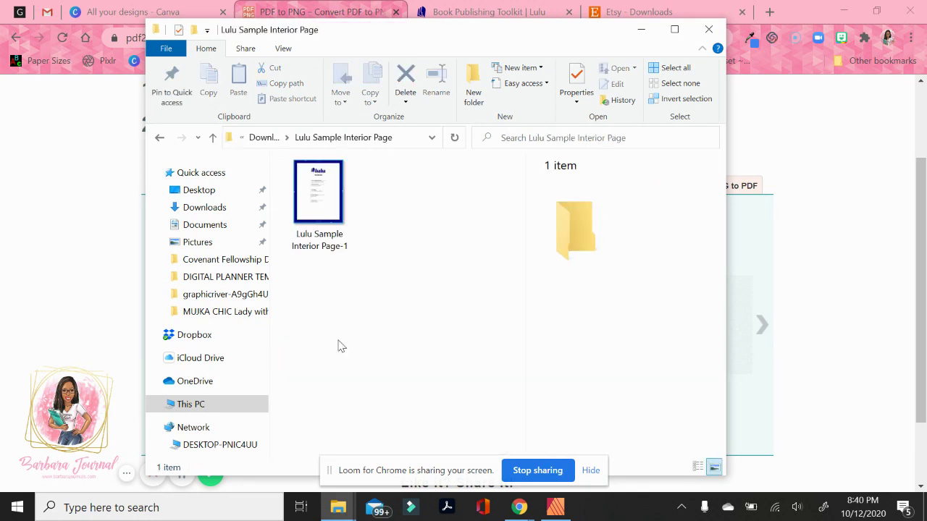
{"action": "left_click", "coordinate": [320, 205]}
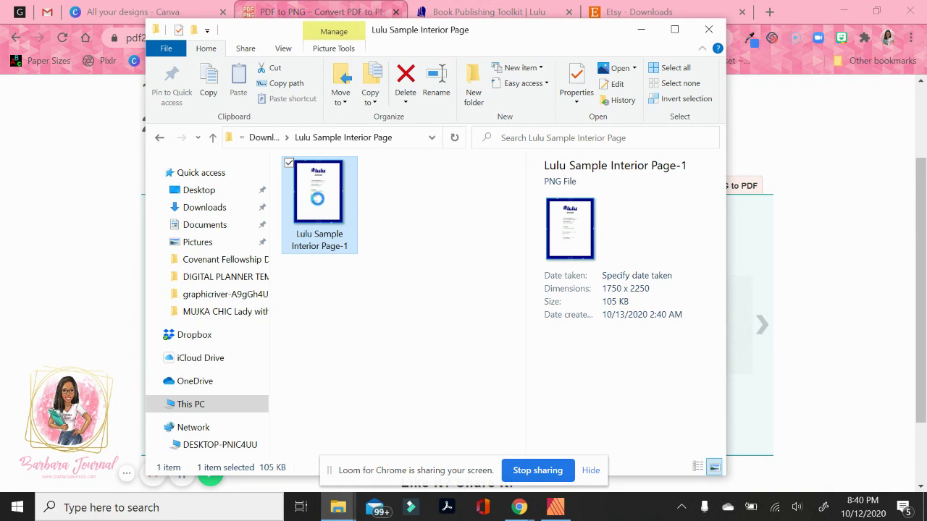
Create a custom-dimension Canva design in inches with width 8.5 and height 11.
{"action": "left_click", "coordinate": [709, 29]}
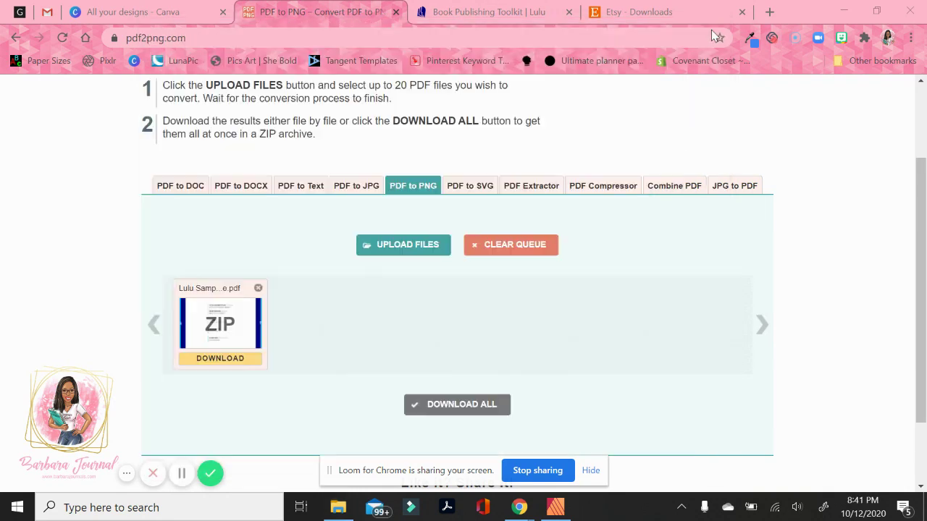
{"action": "left_click", "coordinate": [104, 21]}
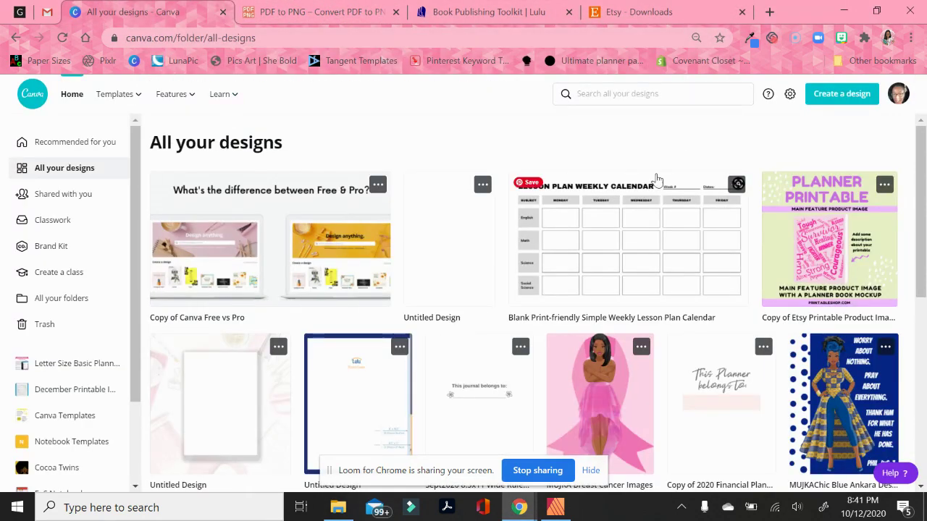
{"action": "left_click", "coordinate": [836, 94]}
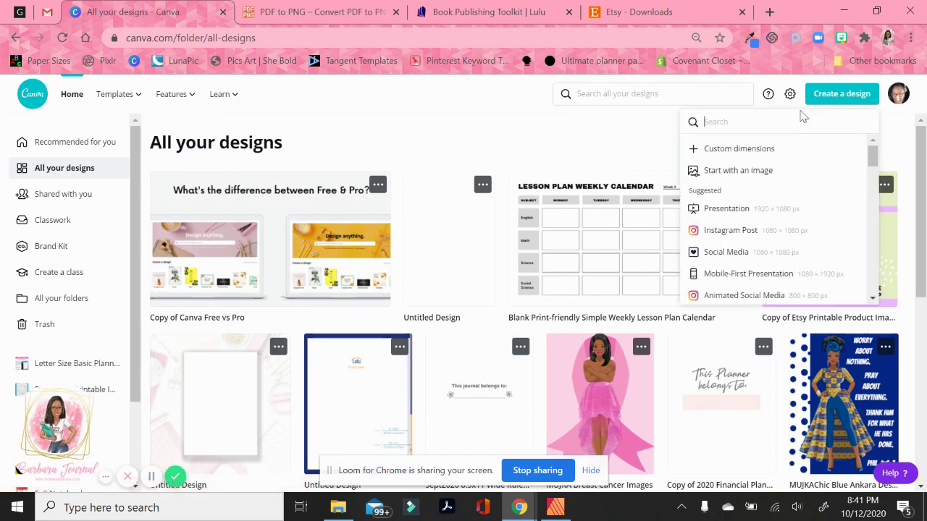
{"action": "left_click", "coordinate": [730, 153]}
{"action": "left_click", "coordinate": [847, 154]}
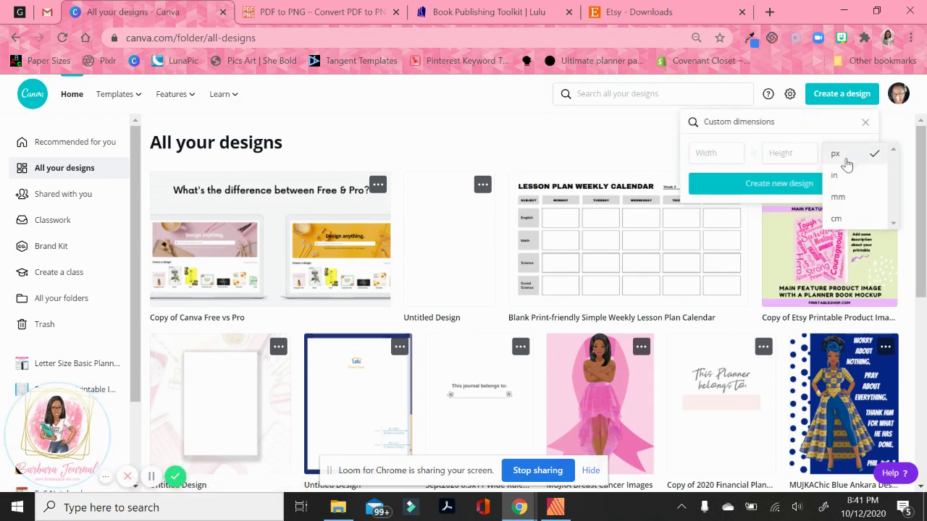
{"action": "left_click", "coordinate": [840, 174]}
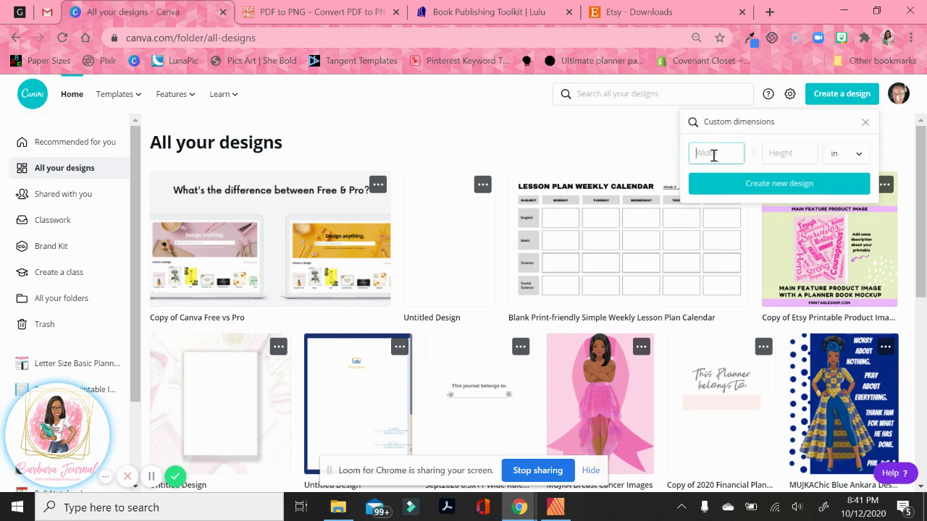
{"action": "left_click", "coordinate": [714, 155]}
{"action": "type", "text": "8.5"}
{"action": "left_click", "coordinate": [804, 145]}
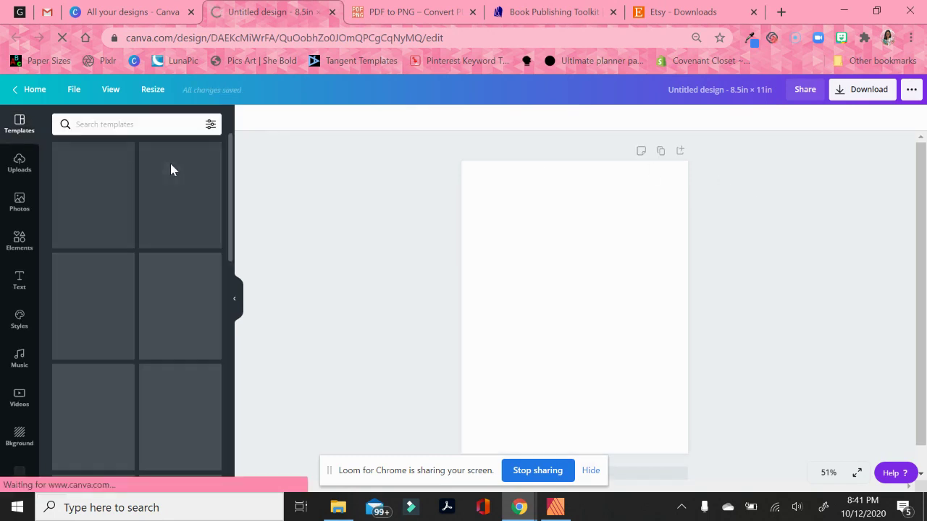
Upload Lulu Sample Interior Page-1.png from Downloads > Lulu Sample Interior Page and add it to the page.
{"action": "left_click", "coordinate": [10, 164]}
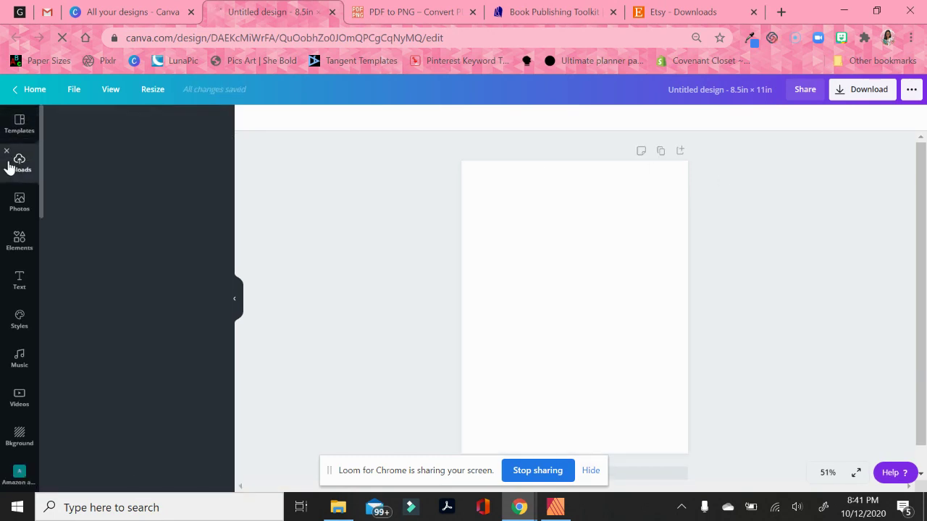
{"action": "left_click", "coordinate": [110, 178]}
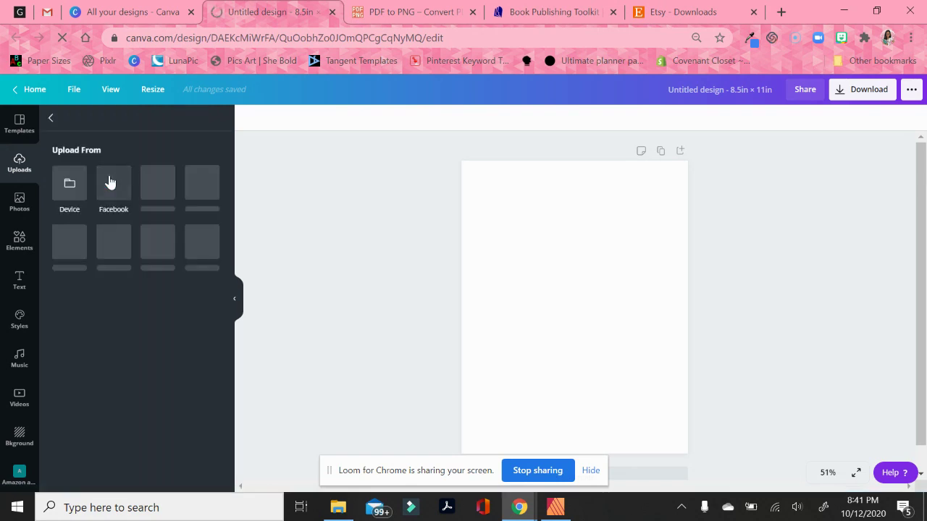
{"action": "left_click", "coordinate": [65, 190]}
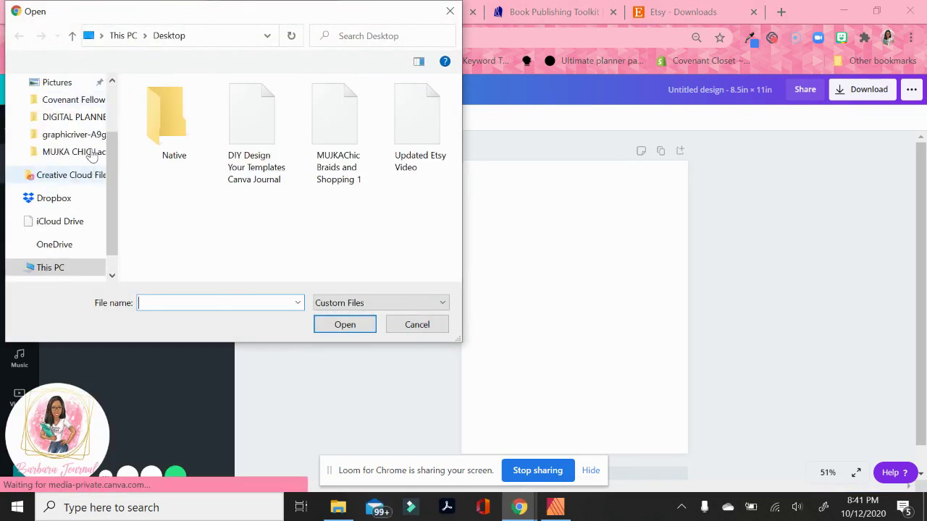
{"action": "left_click_drag", "start_coordinate": [116, 188], "coordinate": [115, 92]}
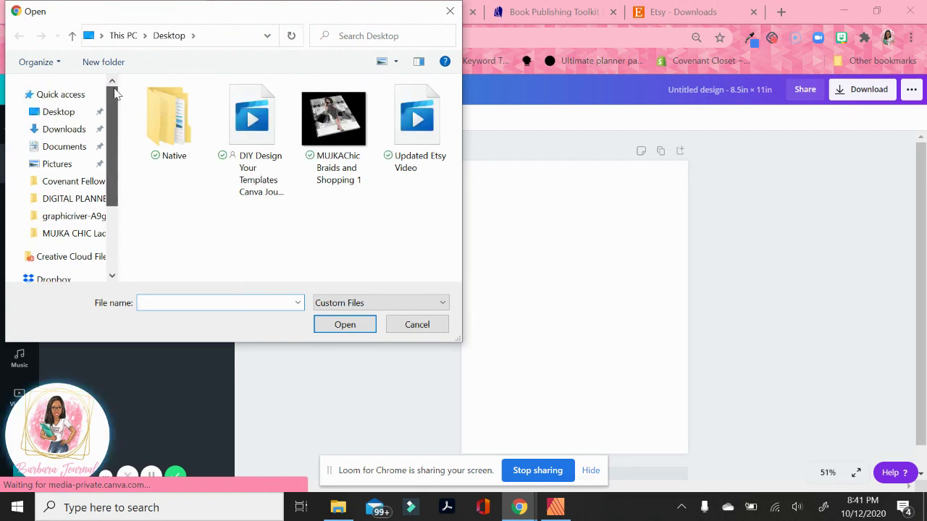
{"action": "left_click", "coordinate": [67, 129]}
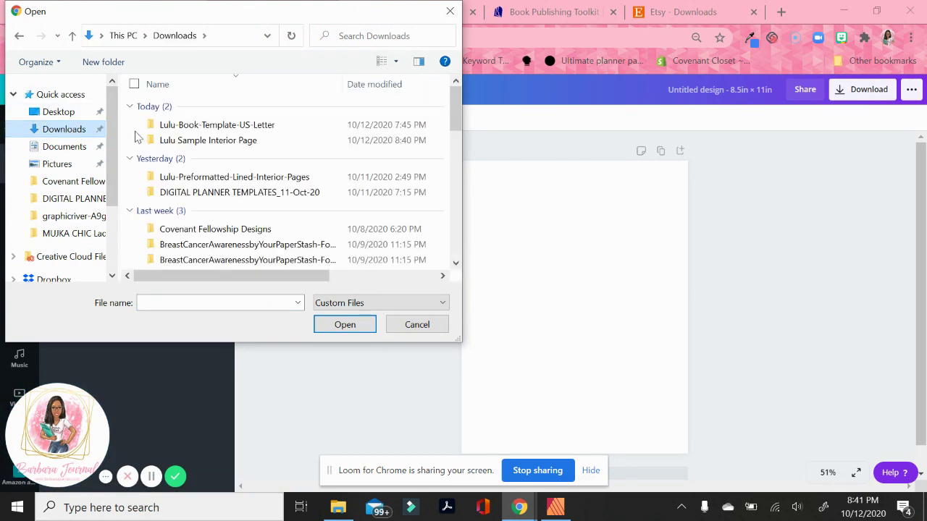
{"action": "double_click", "coordinate": [172, 139]}
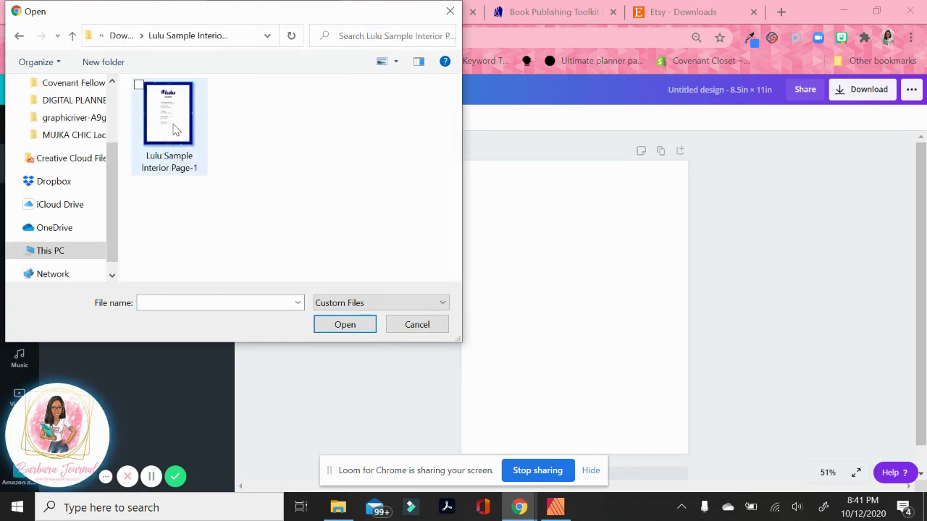
{"action": "double_click", "coordinate": [173, 139]}
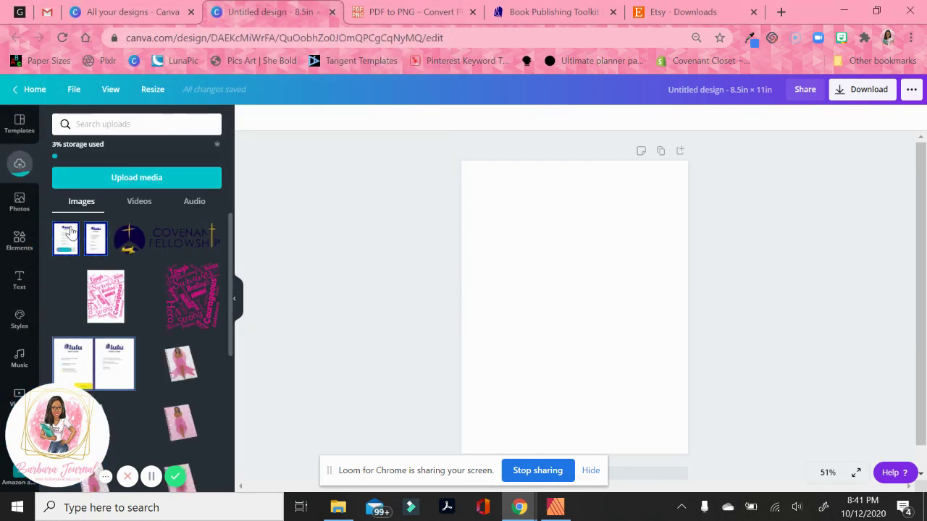
{"action": "left_click", "coordinate": [68, 236]}
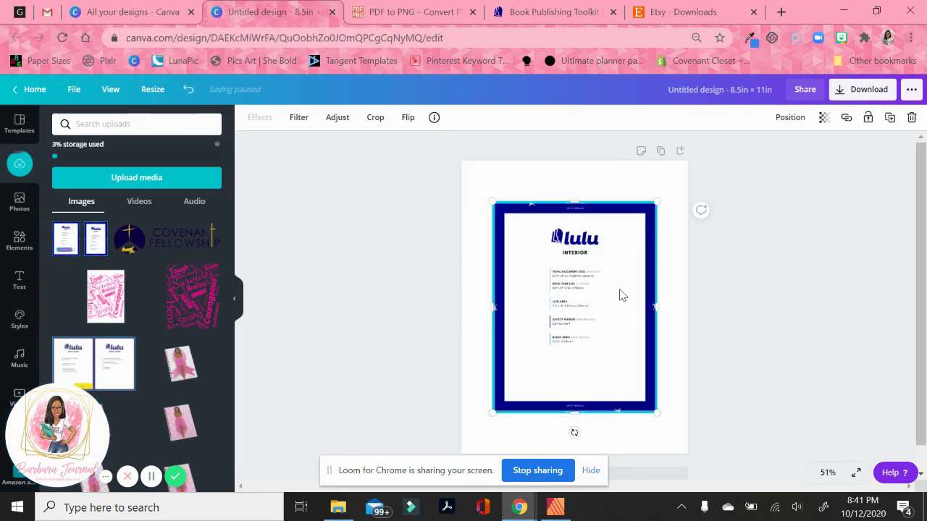
Move the Lulu image to the page's top-left corner and zoom the view to 100%.
{"action": "left_click_drag", "start_coordinate": [619, 291], "coordinate": [588, 250]}
{"action": "left_click", "coordinate": [827, 472]}
{"action": "left_click", "coordinate": [822, 316]}
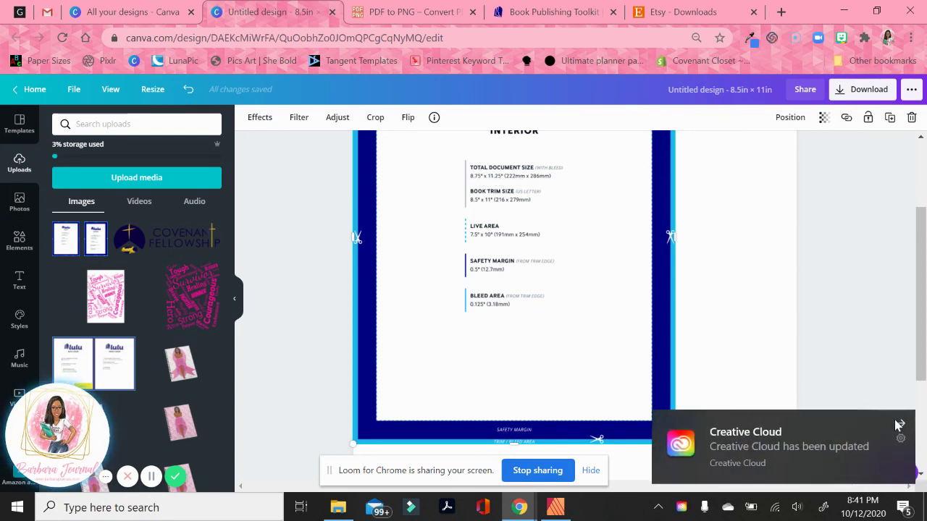
{"action": "left_click", "coordinate": [902, 423]}
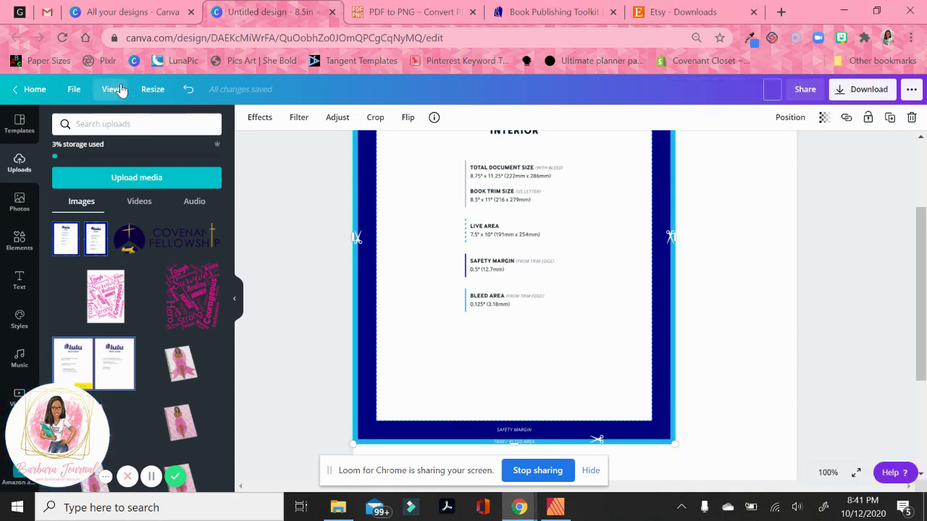
Resize the design to a custom width of 8.75 in.
{"action": "left_click", "coordinate": [151, 90]}
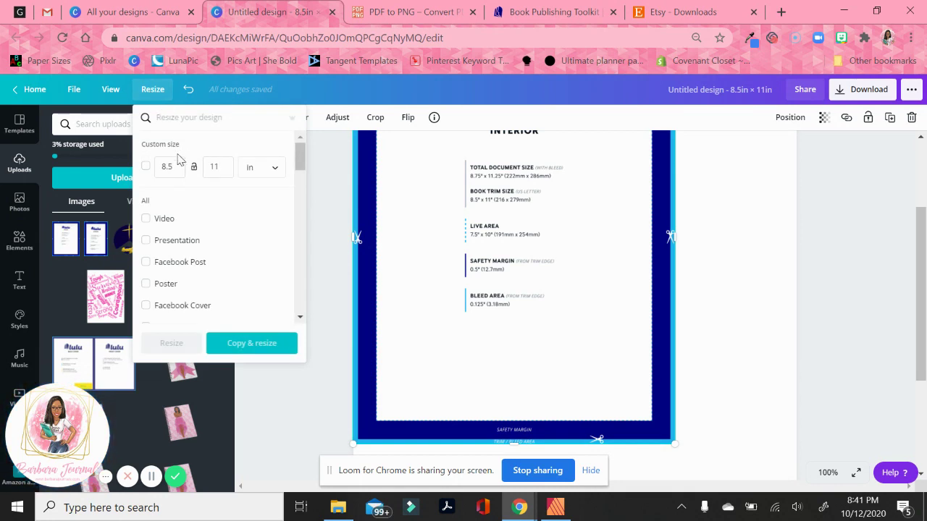
{"action": "key", "text": "BackSpace"}
{"action": "type", "text": "75"}
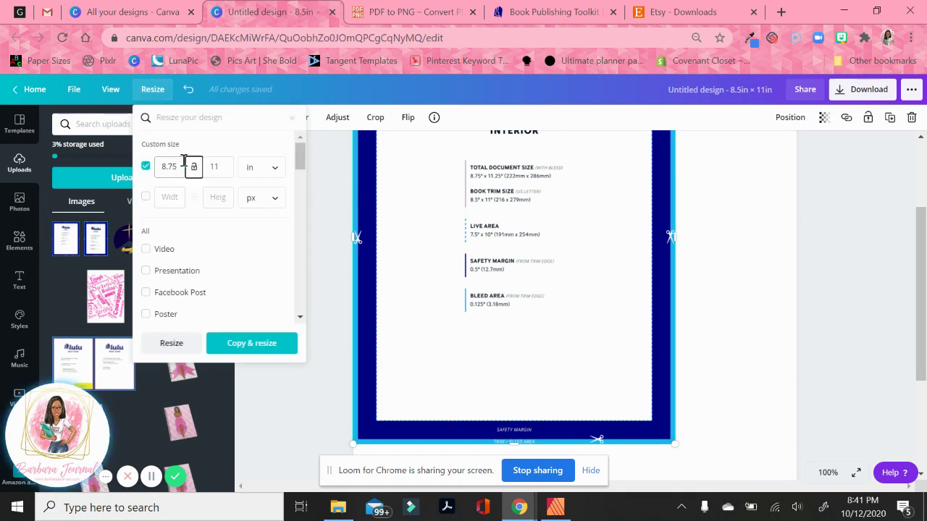
{"action": "key", "text": "Right"}
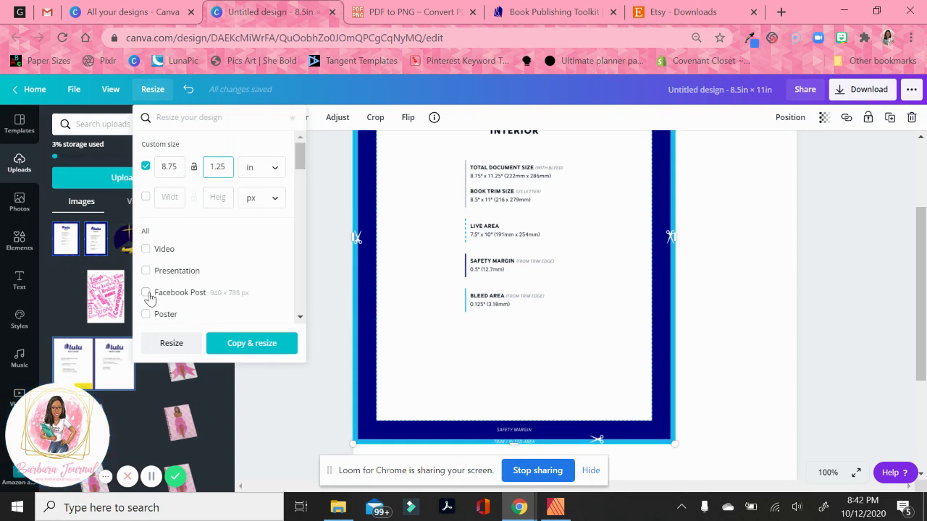
{"action": "left_click", "coordinate": [169, 343]}
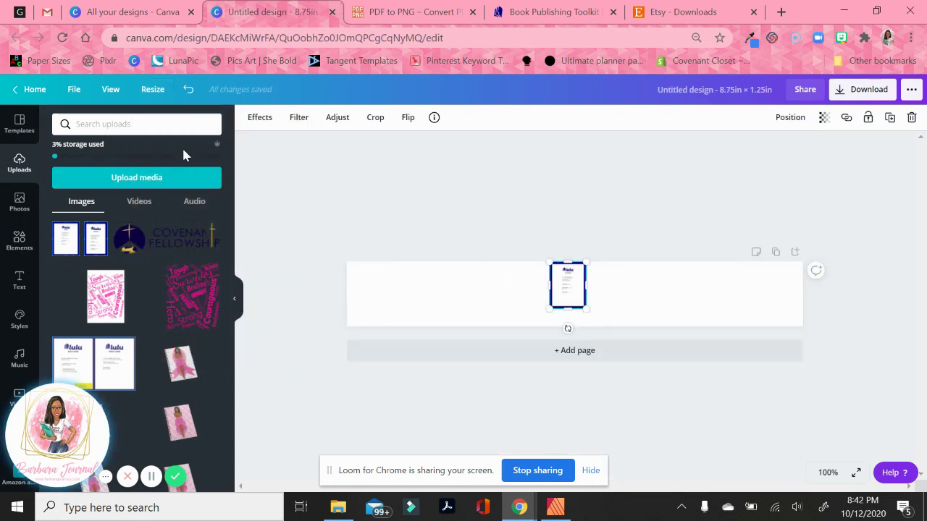
Correct the height to 11.25 in and drag the image back to the top-left corner.
{"action": "left_click", "coordinate": [158, 90]}
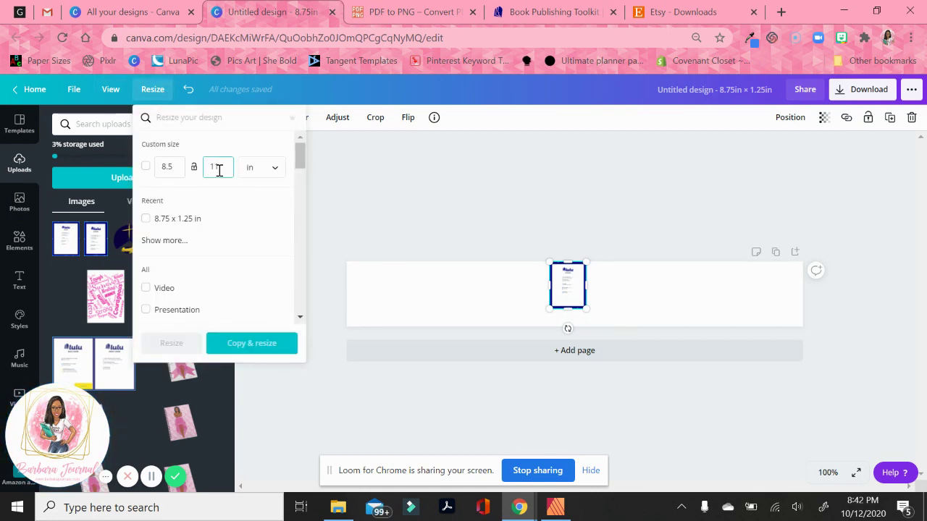
{"action": "type", "text": ".25"}
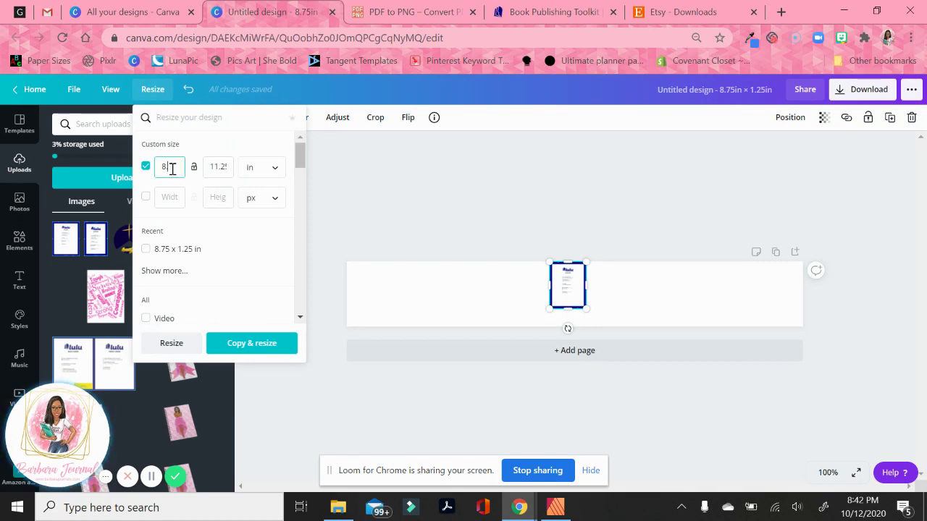
{"action": "left_click", "coordinate": [164, 346]}
{"action": "left_click_drag", "start_coordinate": [568, 432], "coordinate": [366, 178]}
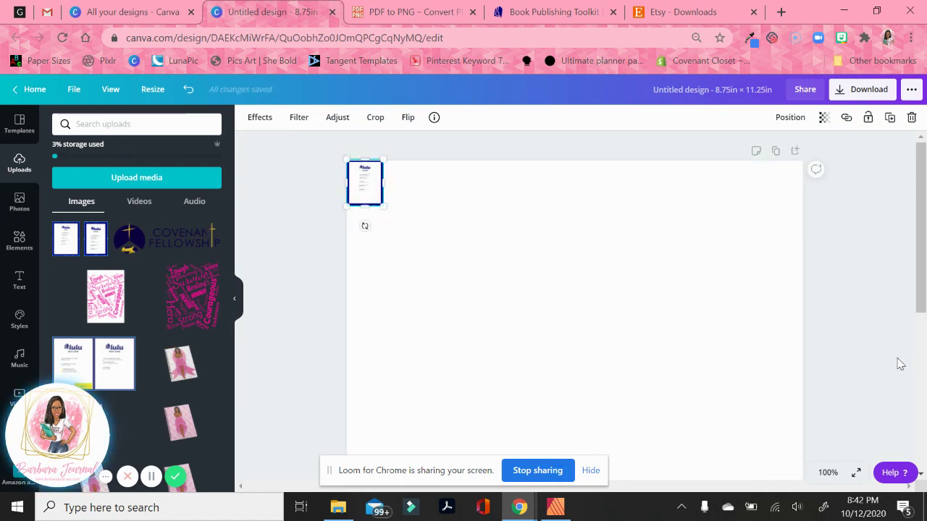
At 50% zoom, drag the Lulu interior image's corner until it covers the 8.75 × 11.25 in page.
{"action": "left_click", "coordinate": [825, 473]}
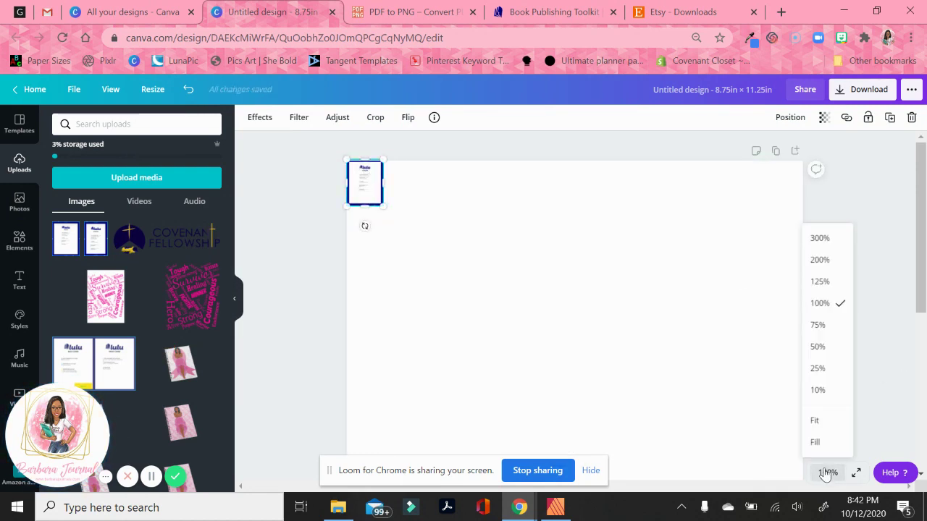
{"action": "left_click", "coordinate": [818, 347]}
{"action": "left_click_drag", "start_coordinate": [487, 200], "coordinate": [632, 507]}
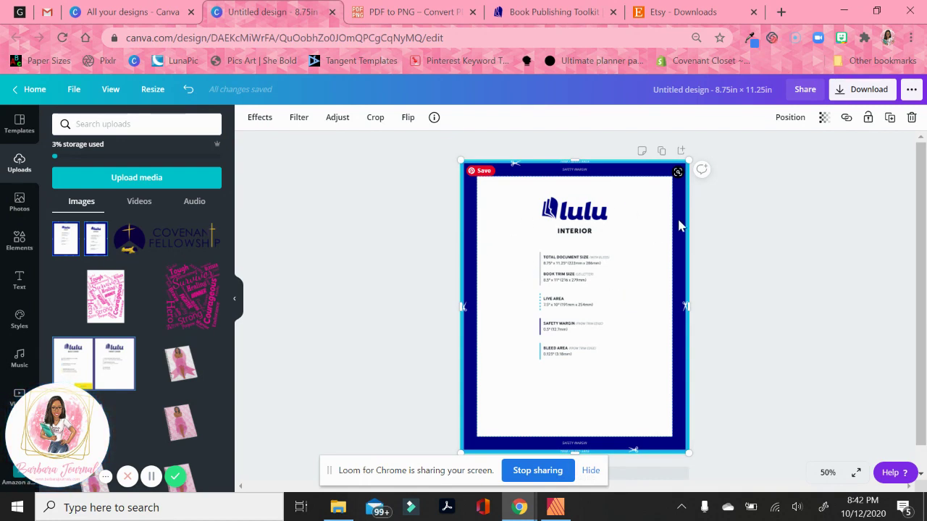
Check the image's transparency, leaving it at full opacity, and return the zoom to 100%.
{"action": "left_click", "coordinate": [823, 118]}
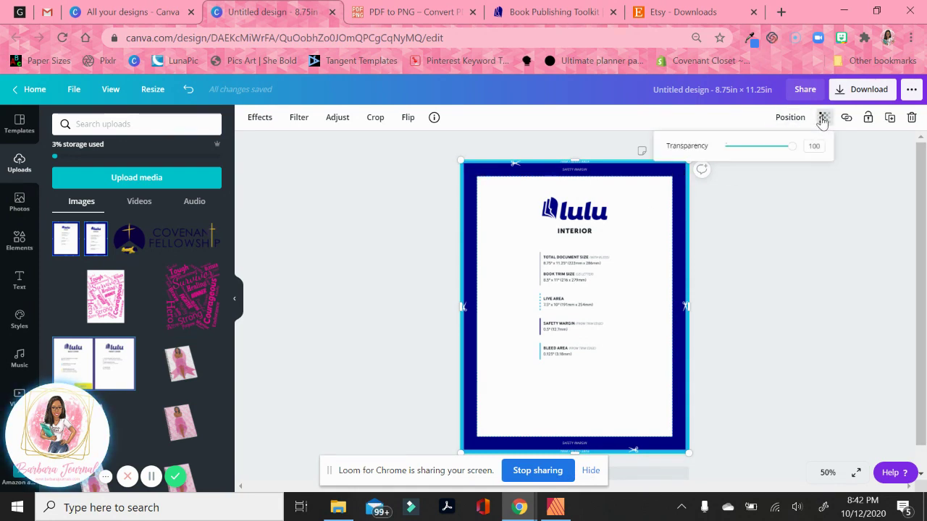
{"action": "mouse_move", "coordinate": [793, 149]}
{"action": "left_mouse_down"}
{"action": "mouse_move", "coordinate": [725, 149]}
{"action": "mouse_move", "coordinate": [802, 160]}
{"action": "left_mouse_up"}
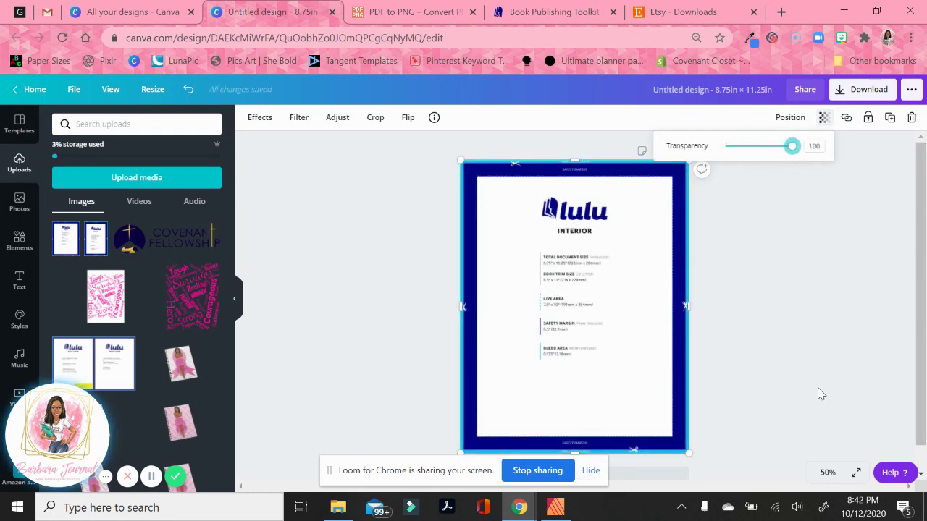
{"action": "left_click", "coordinate": [827, 473]}
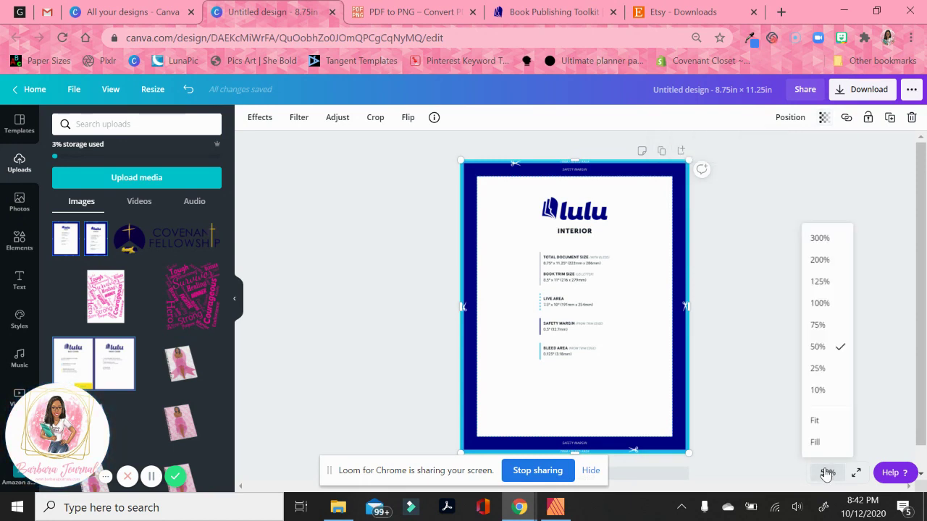
{"action": "left_click", "coordinate": [819, 303]}
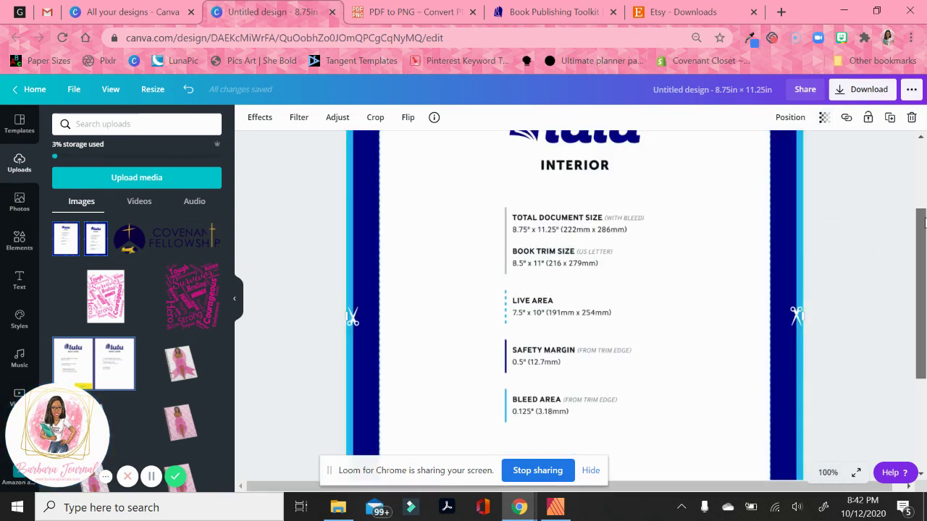
{"action": "left_click_drag", "start_coordinate": [924, 223], "coordinate": [925, 239]}
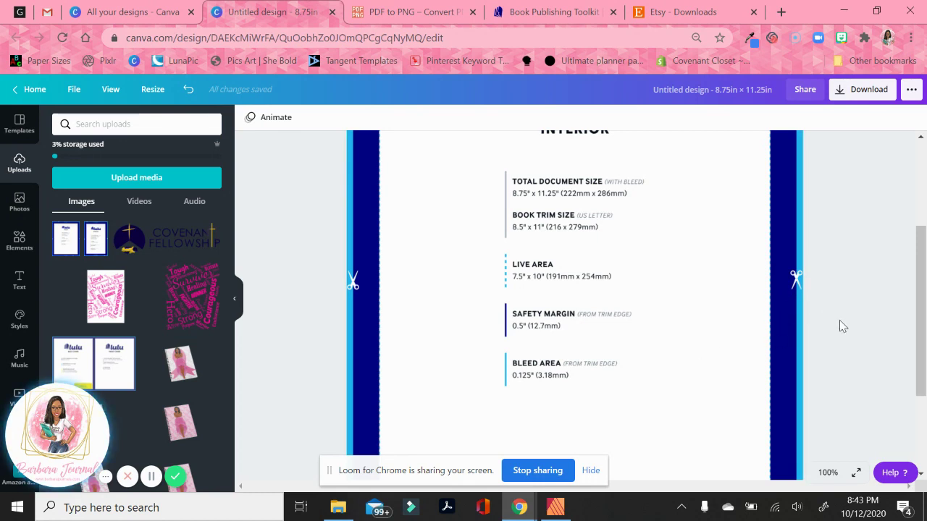
{"action": "right_click", "coordinate": [924, 255]}
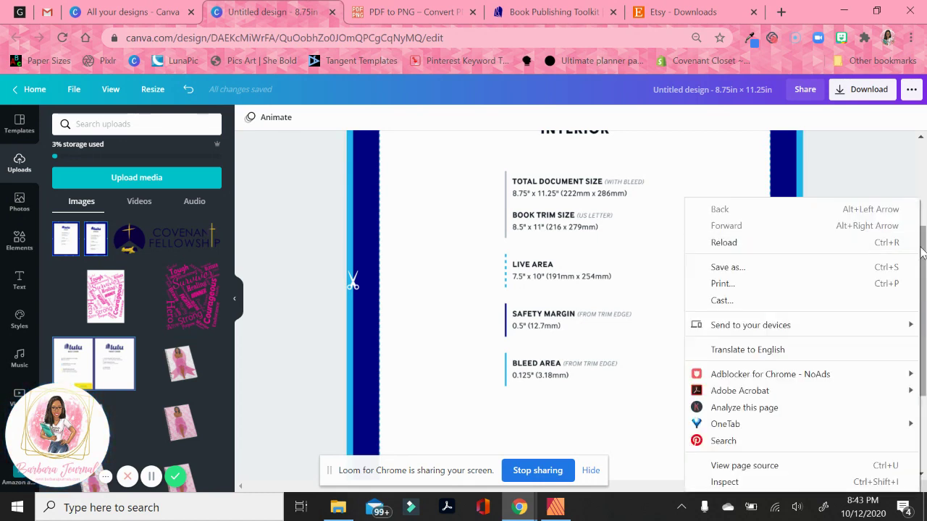
{"action": "left_click", "coordinate": [621, 241]}
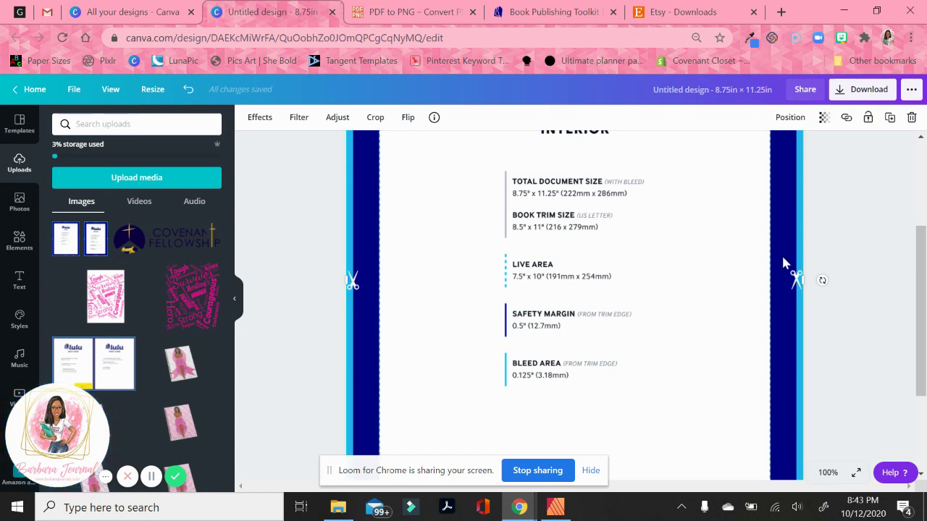
{"action": "left_click_drag", "start_coordinate": [920, 243], "coordinate": [920, 185]}
In the Lulu toolkit, keep US Letter as the bundle page size and bring up the interior template's folder.
{"action": "left_click", "coordinate": [518, 13]}
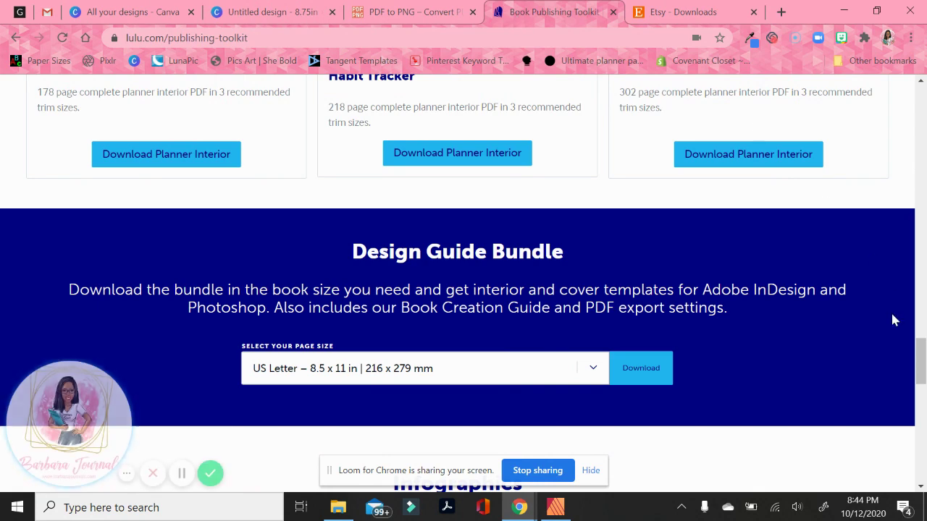
{"action": "left_click", "coordinate": [584, 374]}
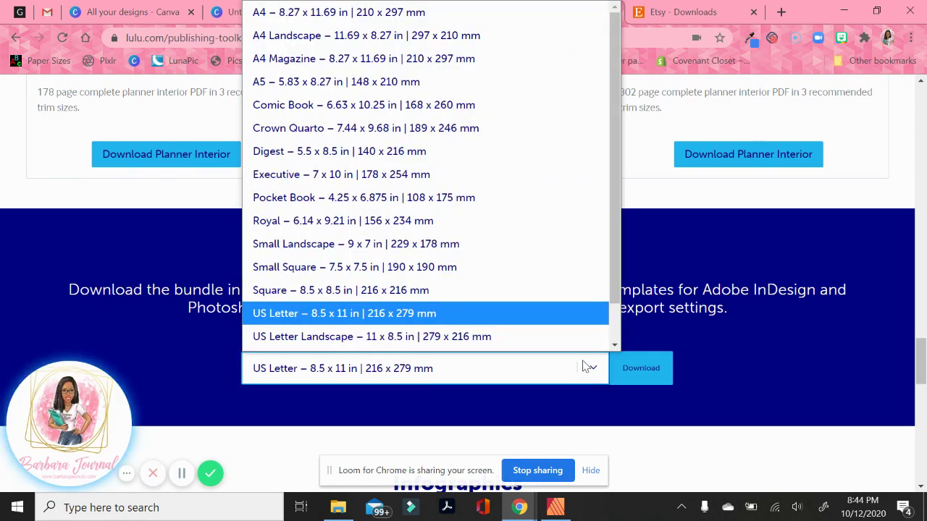
{"action": "scroll", "coordinate": [584, 340], "scroll_direction": "down", "scroll_amount": 1}
{"action": "left_click", "coordinate": [680, 221]}
{"action": "left_click", "coordinate": [338, 507]}
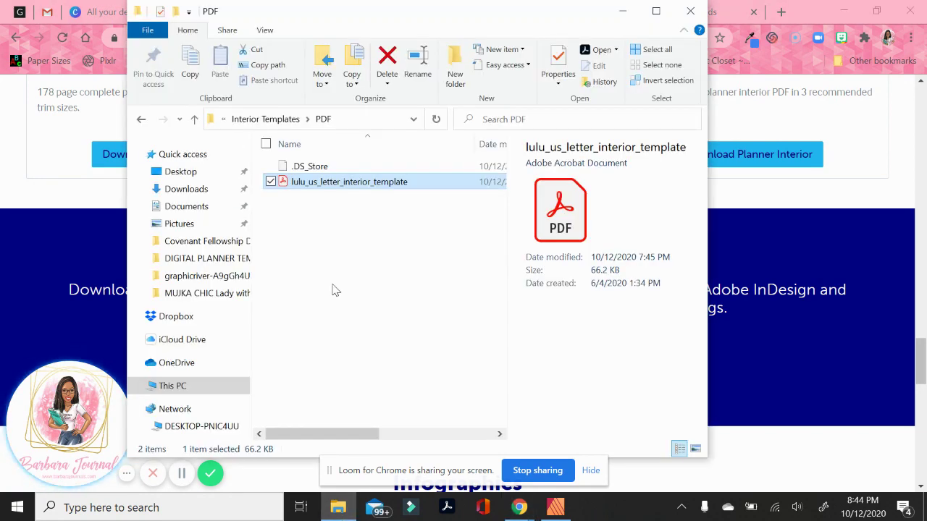
Navigate File Explorer from the Interior Templates PDF folder to Downloads.
{"action": "left_click", "coordinate": [213, 120]}
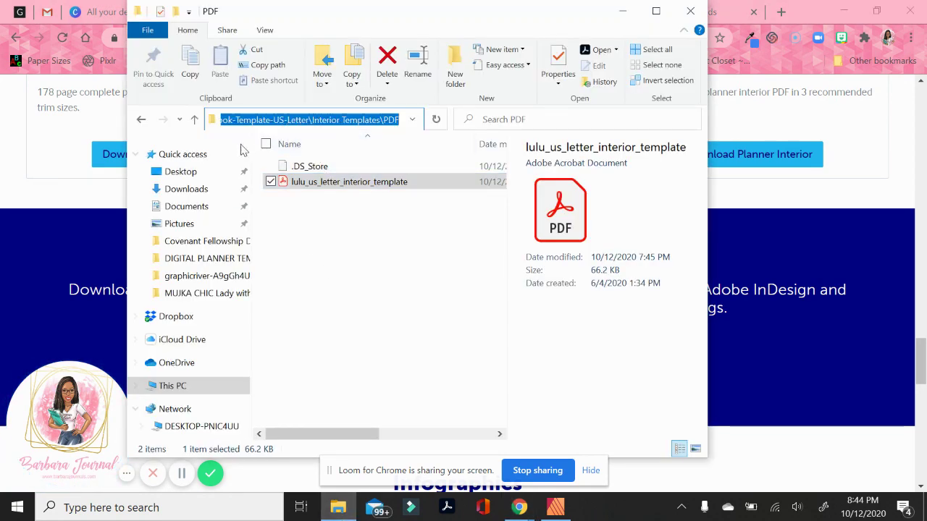
{"action": "left_click", "coordinate": [227, 120]}
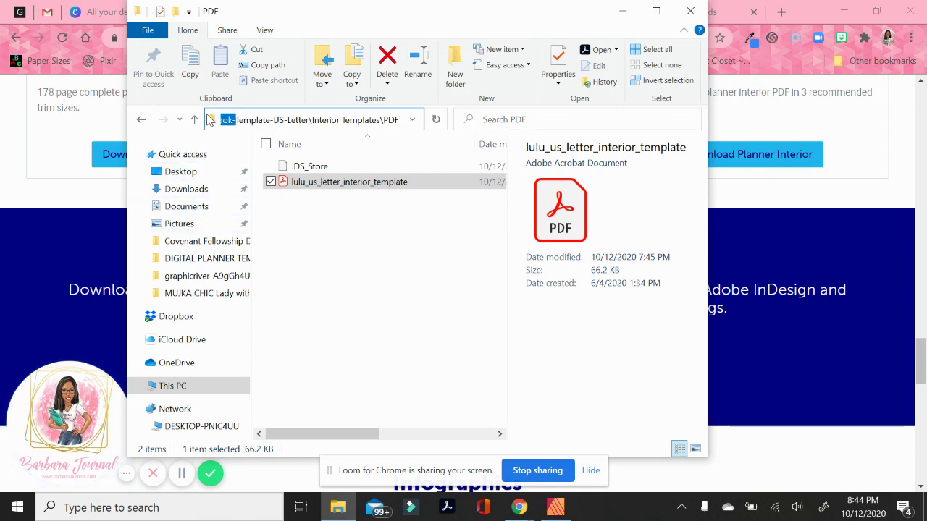
{"action": "left_click", "coordinate": [210, 119]}
{"action": "key", "text": "Escape"}
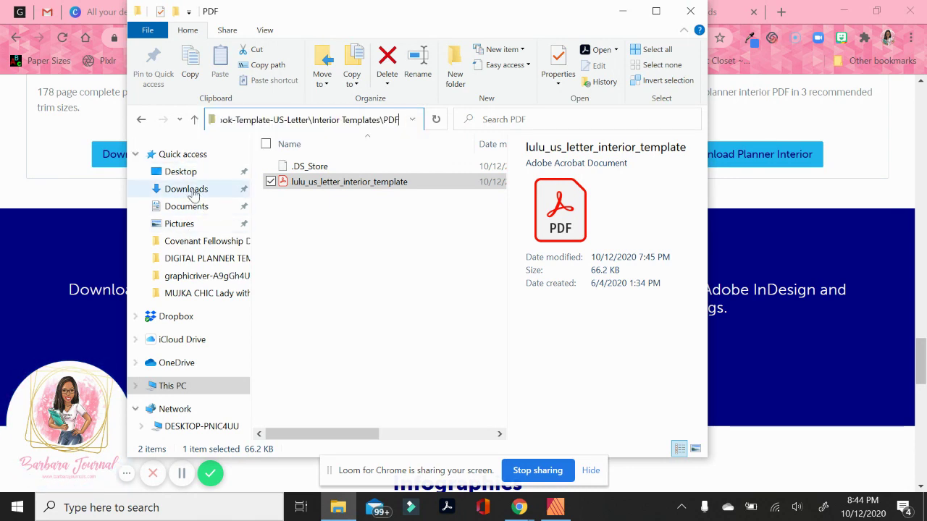
{"action": "left_click", "coordinate": [186, 189]}
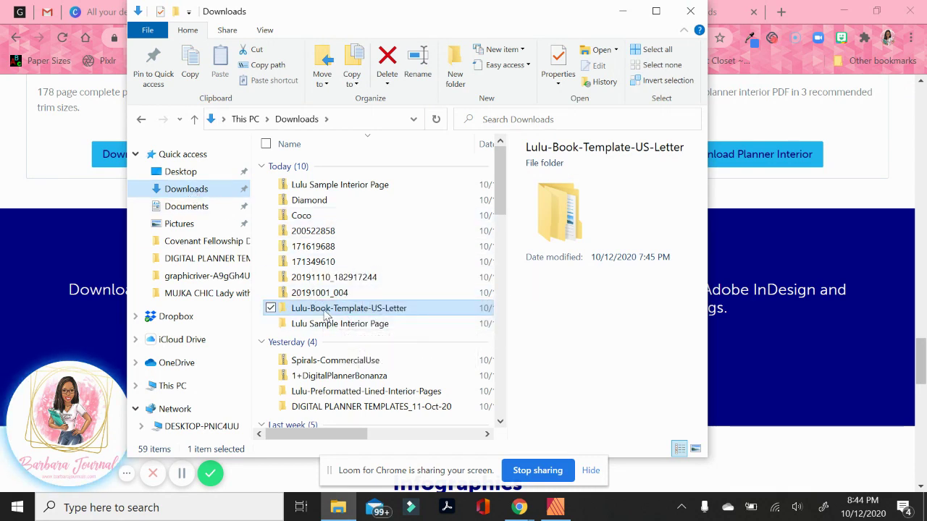
Open Lulu-Book-Template-US-Letter > Cover Templates > Hardcover > PNG and launch lulu_us_letter_hardcover_template.
{"action": "double_click", "coordinate": [326, 314]}
{"action": "double_click", "coordinate": [352, 182]}
{"action": "double_click", "coordinate": [337, 202]}
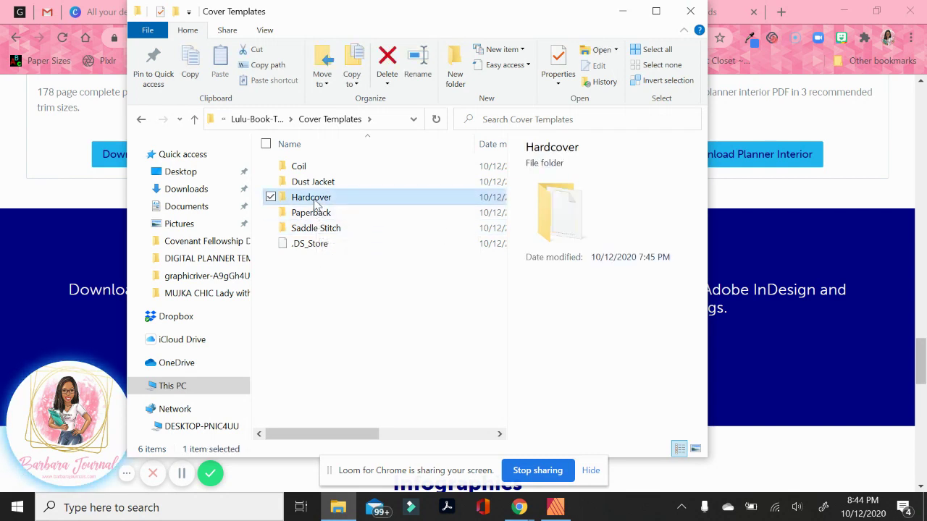
{"action": "double_click", "coordinate": [314, 204]}
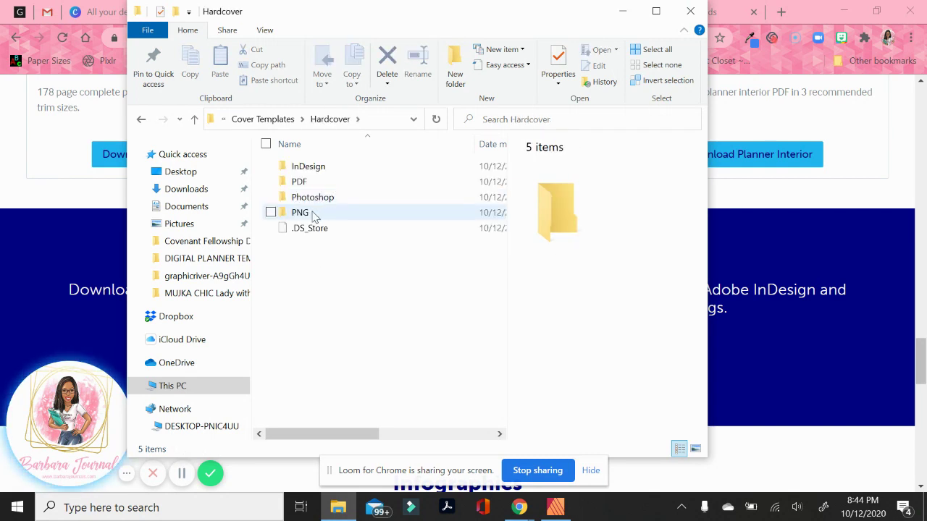
{"action": "double_click", "coordinate": [312, 211]}
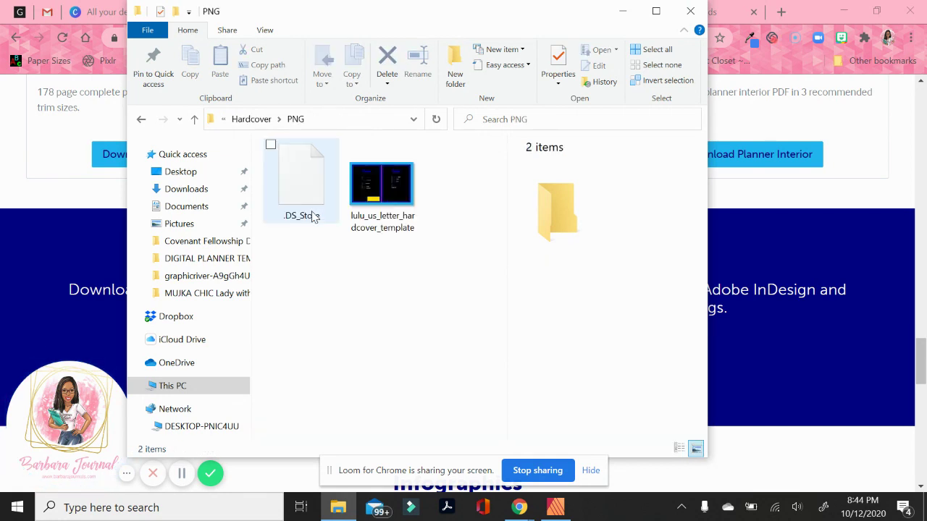
{"action": "left_click", "coordinate": [386, 193]}
{"action": "double_click", "coordinate": [385, 192]}
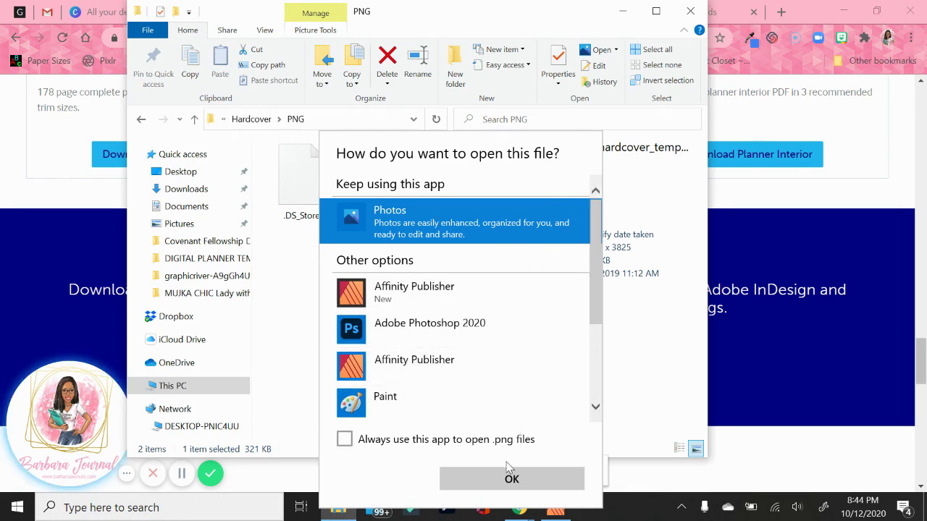
View the hardcover template's back cover, front cover and spine specs in Photos, then close it.
{"action": "left_click", "coordinate": [475, 475]}
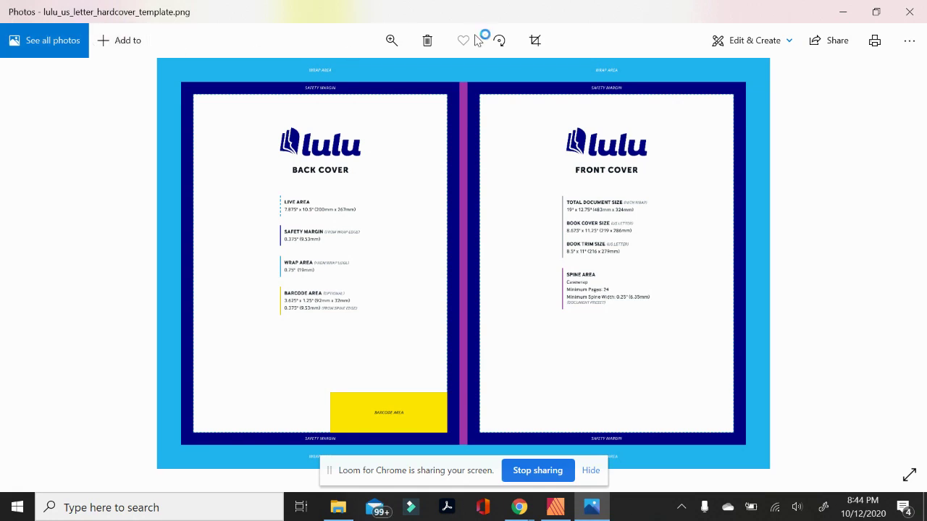
{"action": "left_click", "coordinate": [909, 12]}
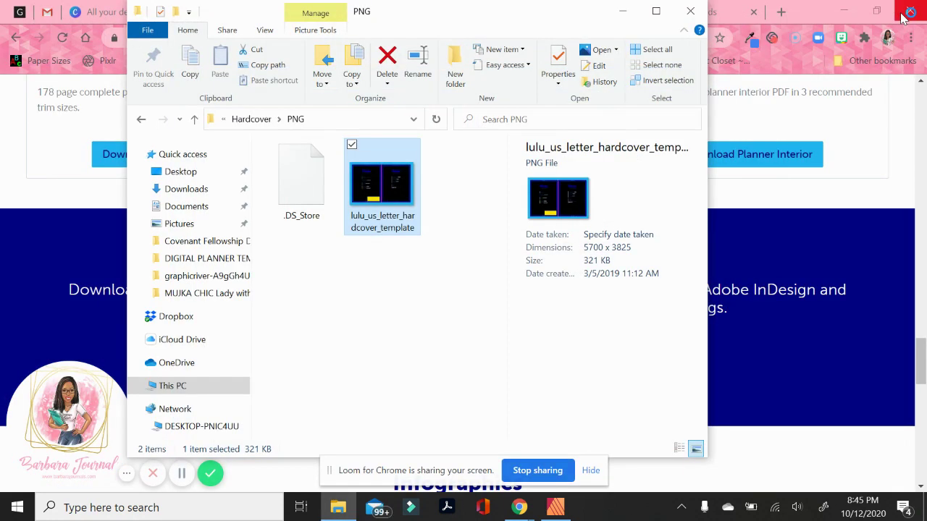
Back in Canva, delete the Lulu interior image from the page and zoom to 50%.
{"action": "left_click", "coordinate": [352, 146]}
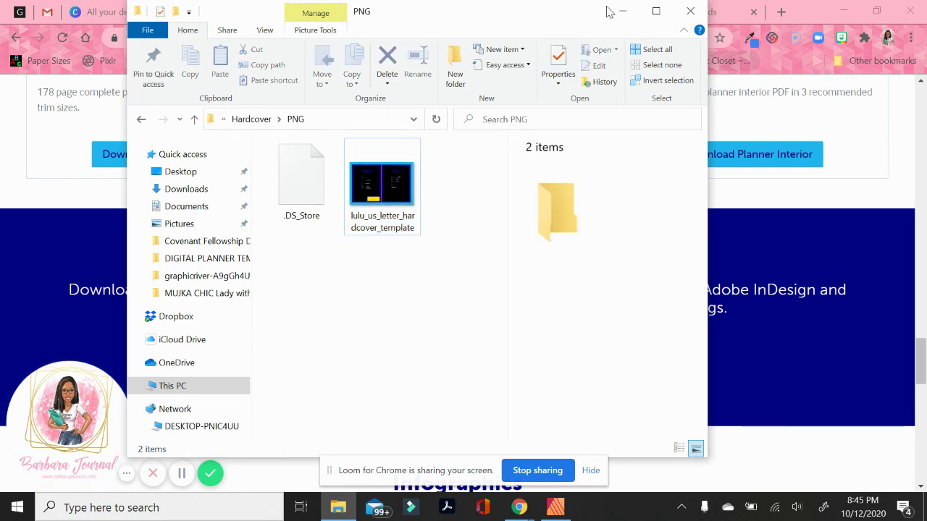
{"action": "left_click", "coordinate": [769, 83]}
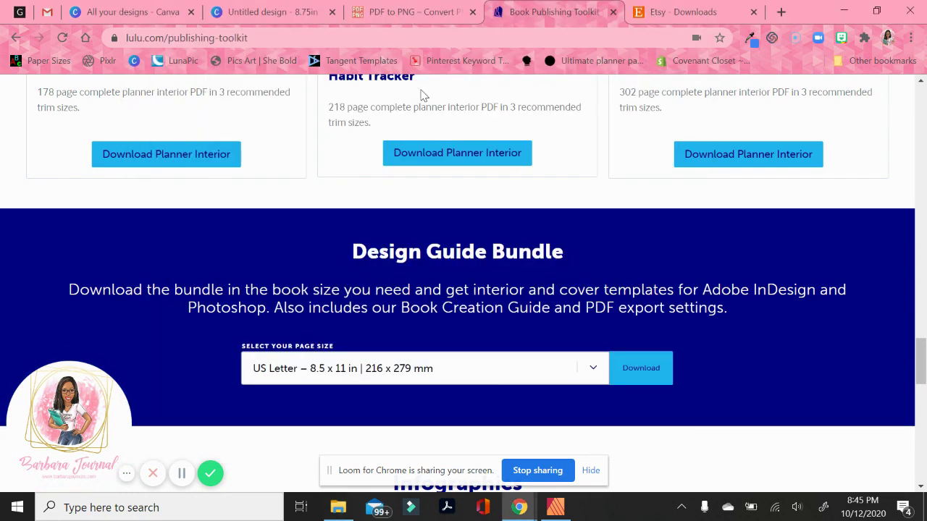
{"action": "left_click", "coordinate": [269, 15]}
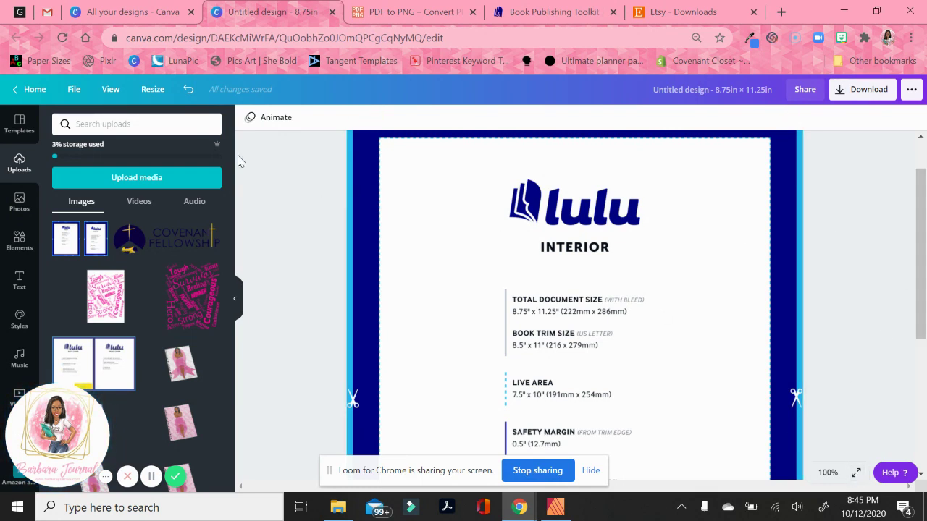
{"action": "left_click", "coordinate": [508, 272]}
{"action": "key", "text": "Delete"}
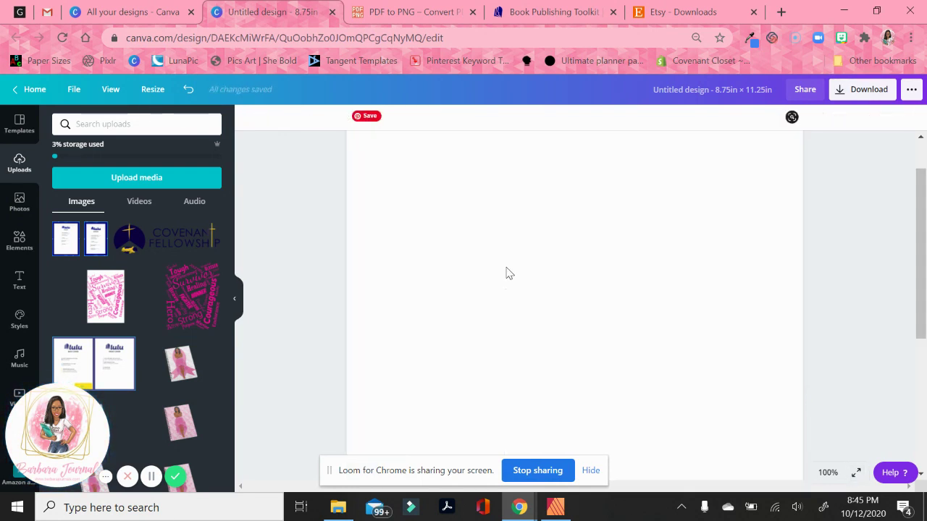
{"action": "left_click", "coordinate": [824, 472]}
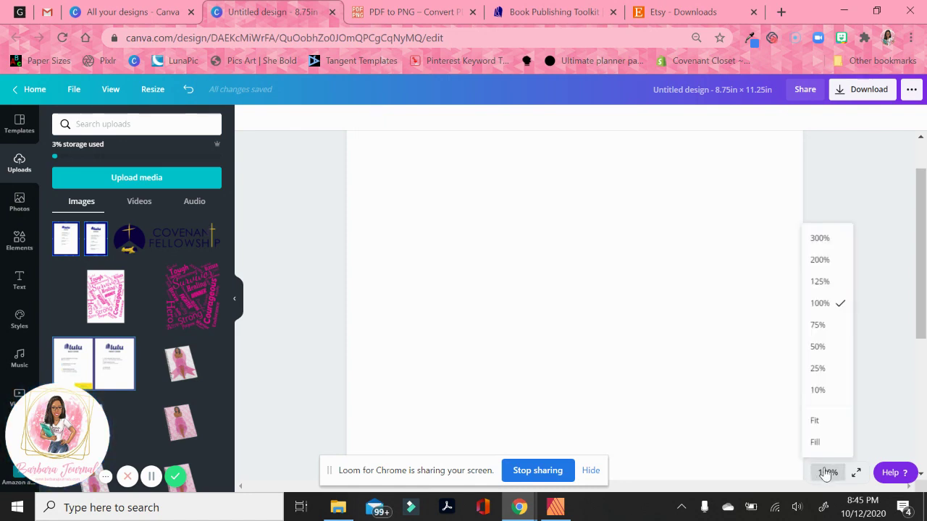
{"action": "left_click", "coordinate": [817, 348]}
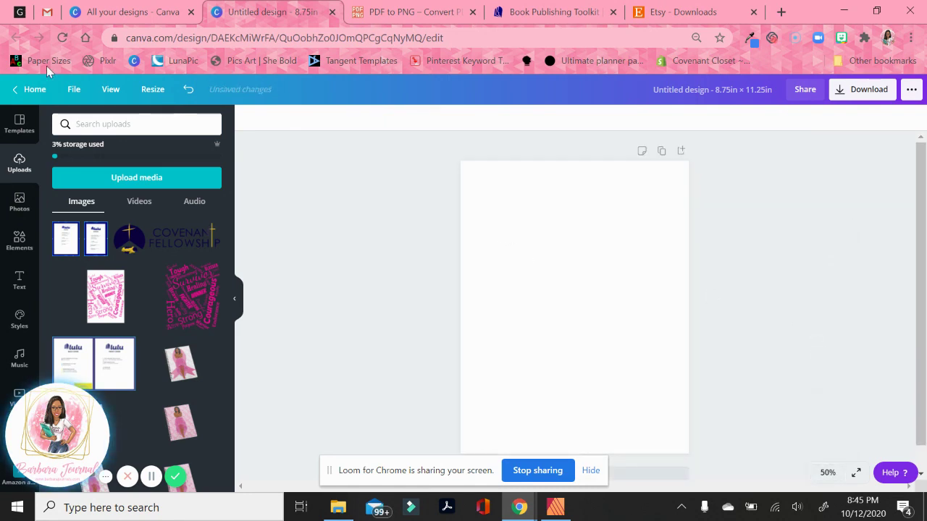
Start uploading media from the device via Upload media > Device.
{"action": "left_click", "coordinate": [74, 89]}
{"action": "left_click", "coordinate": [110, 89]}
{"action": "left_click", "coordinate": [281, 205]}
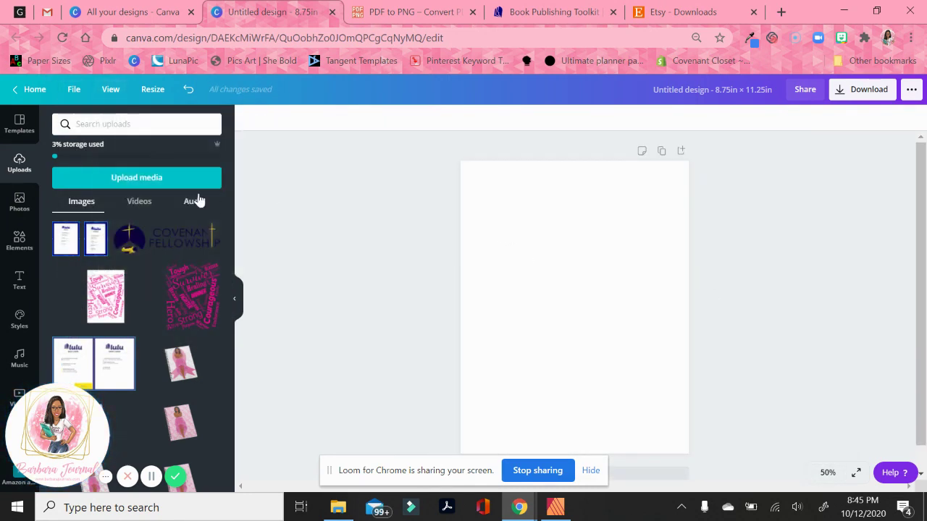
{"action": "left_click", "coordinate": [162, 178]}
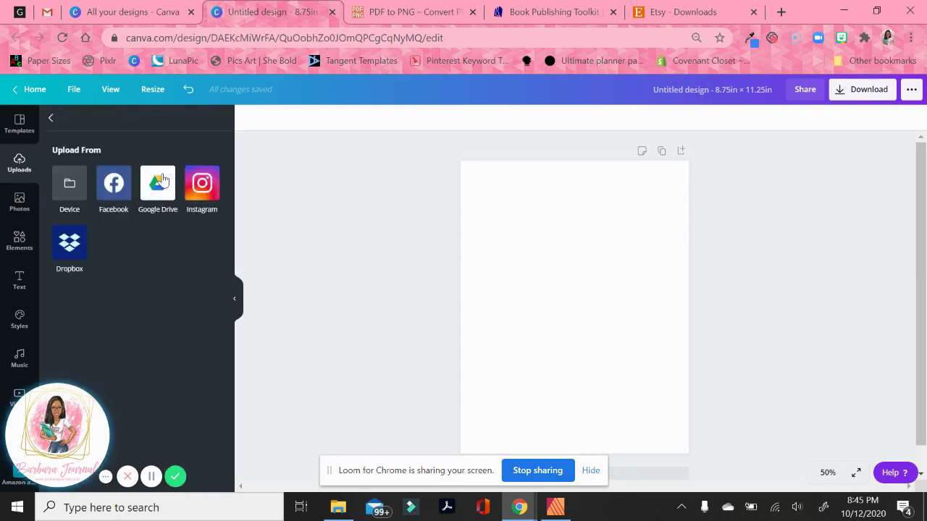
{"action": "left_click", "coordinate": [70, 183]}
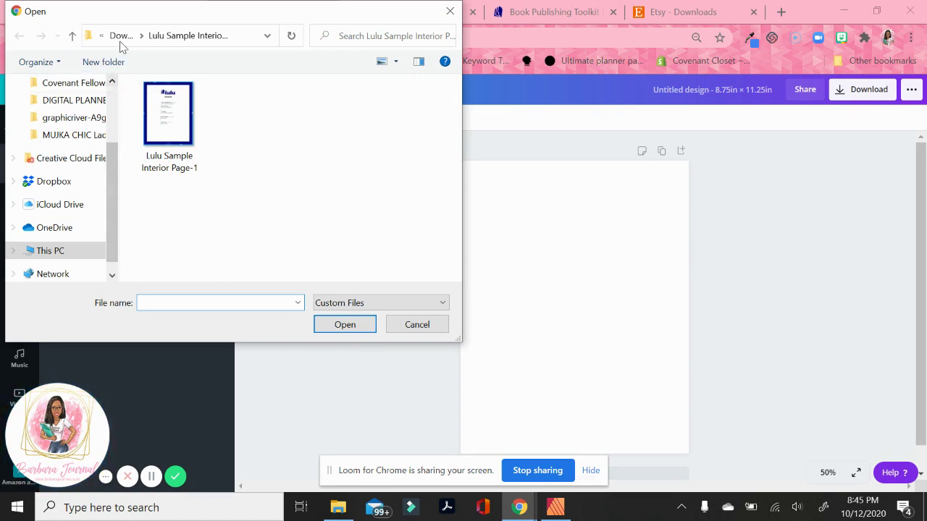
Browse to the Cover Templates > Hardcover > PNG folder and upload lulu_us_letter_hardcover_template.
{"action": "left_click", "coordinate": [121, 38]}
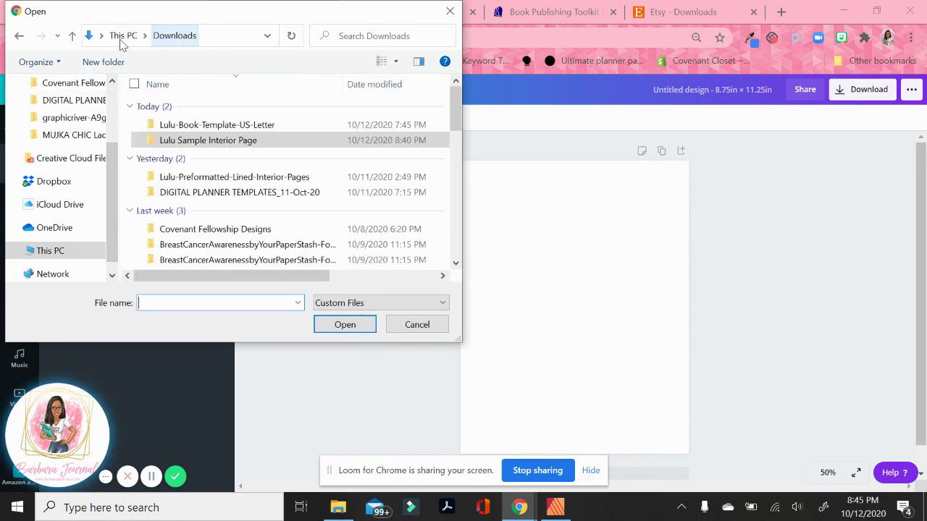
{"action": "double_click", "coordinate": [190, 141]}
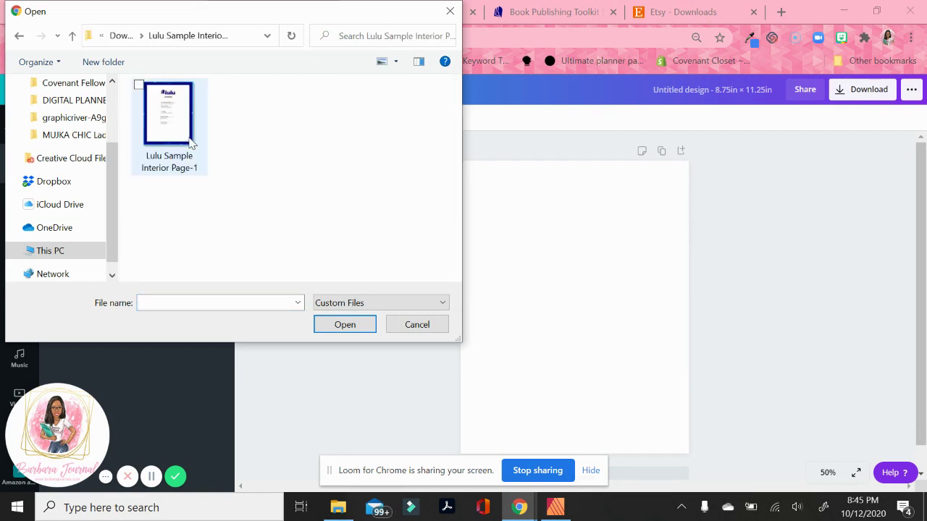
{"action": "left_click", "coordinate": [113, 36]}
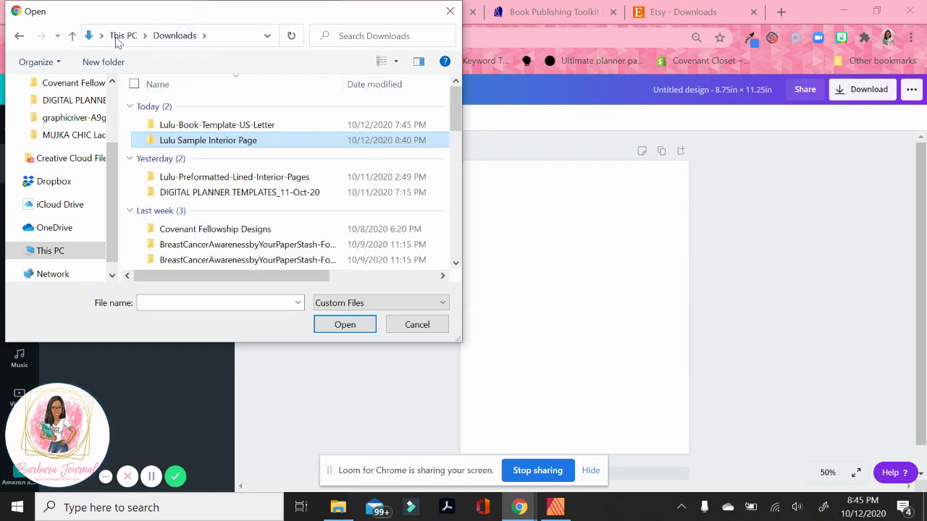
{"action": "double_click", "coordinate": [204, 127]}
{"action": "double_click", "coordinate": [204, 128]}
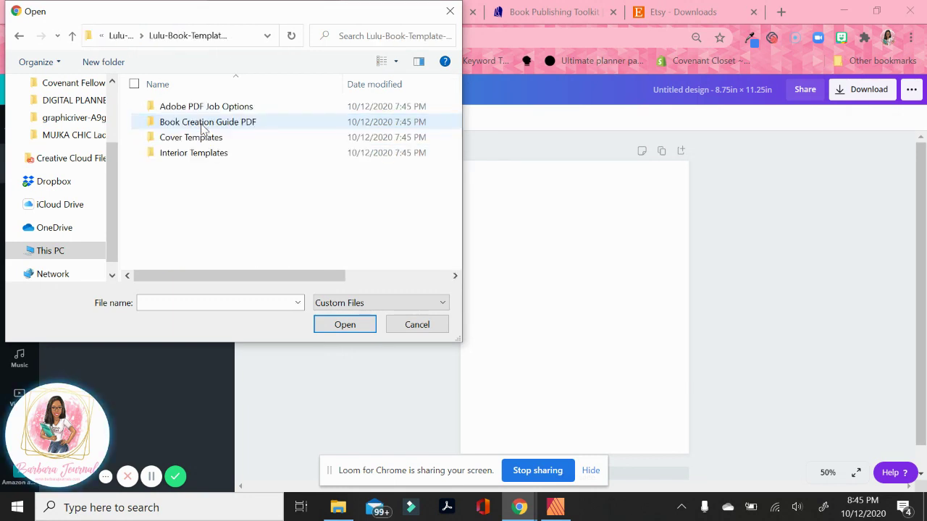
{"action": "double_click", "coordinate": [198, 140]}
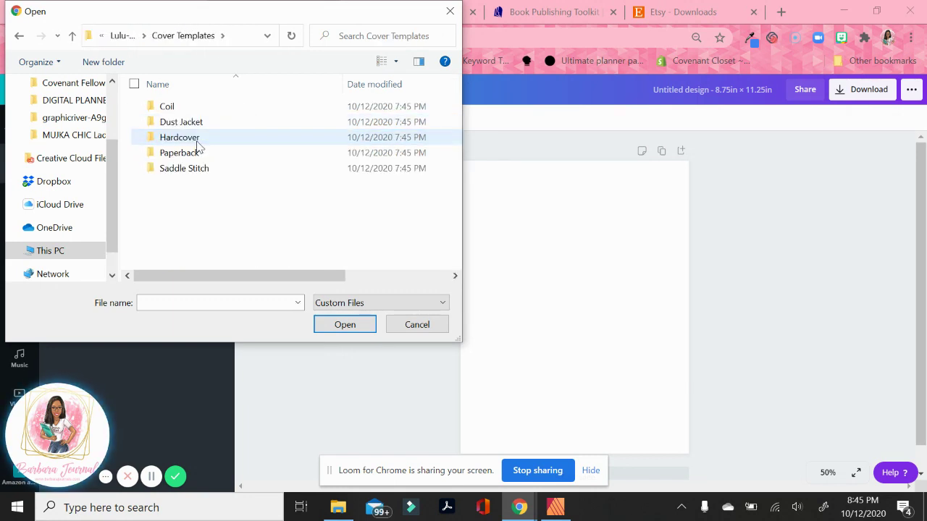
{"action": "double_click", "coordinate": [190, 138]}
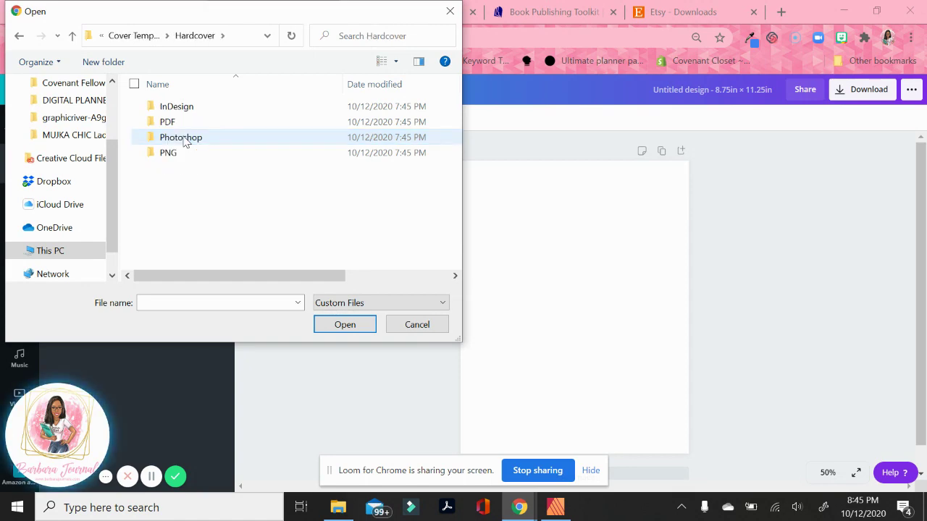
{"action": "double_click", "coordinate": [171, 153]}
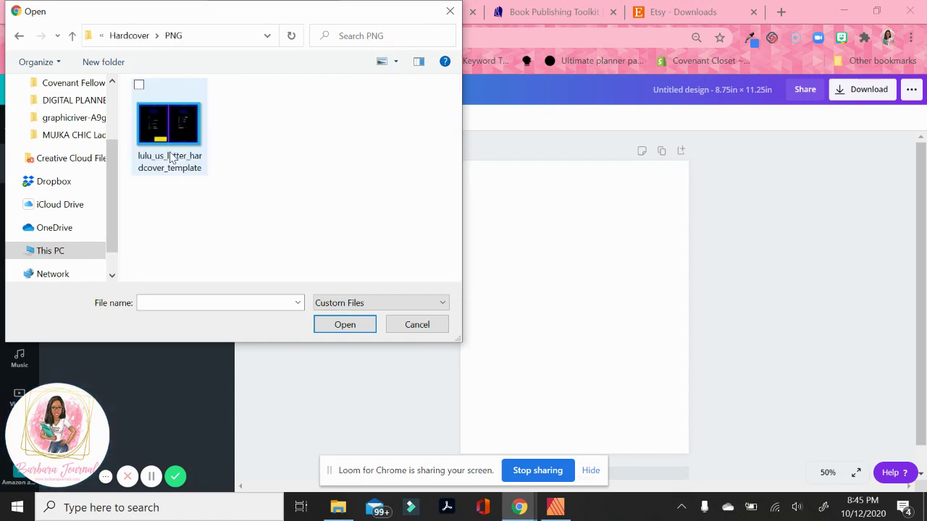
{"action": "double_click", "coordinate": [167, 139]}
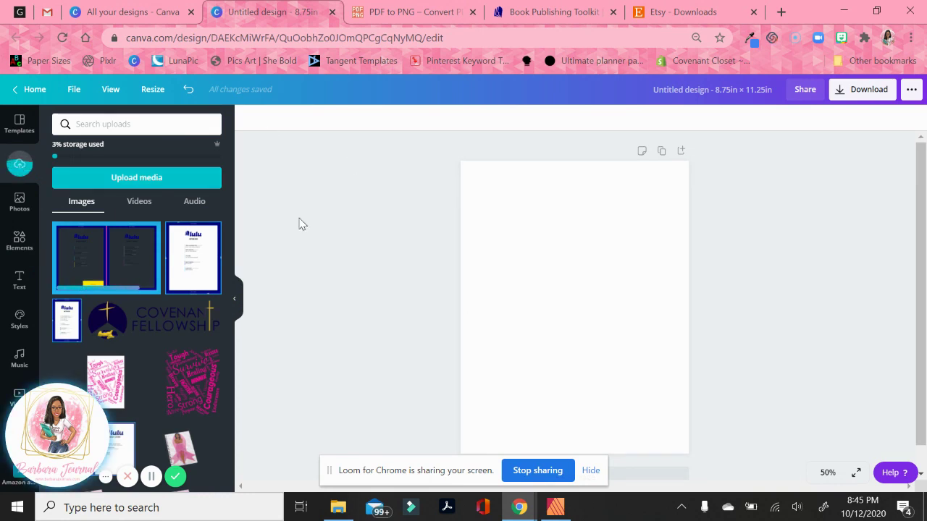
Place the uploaded hardcover template on the page, then move and enlarge it so the front cover fills the page.
{"action": "left_click", "coordinate": [103, 258]}
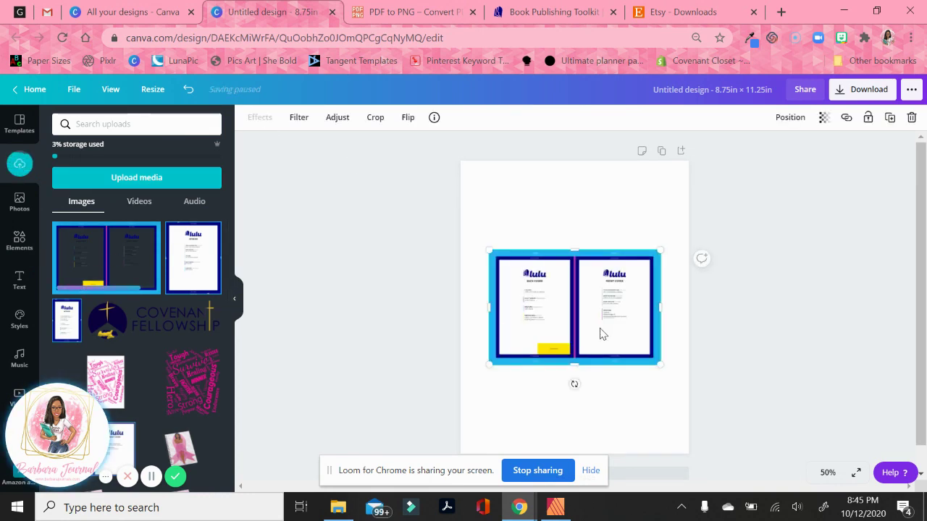
{"action": "left_click_drag", "start_coordinate": [600, 331], "coordinate": [539, 261]}
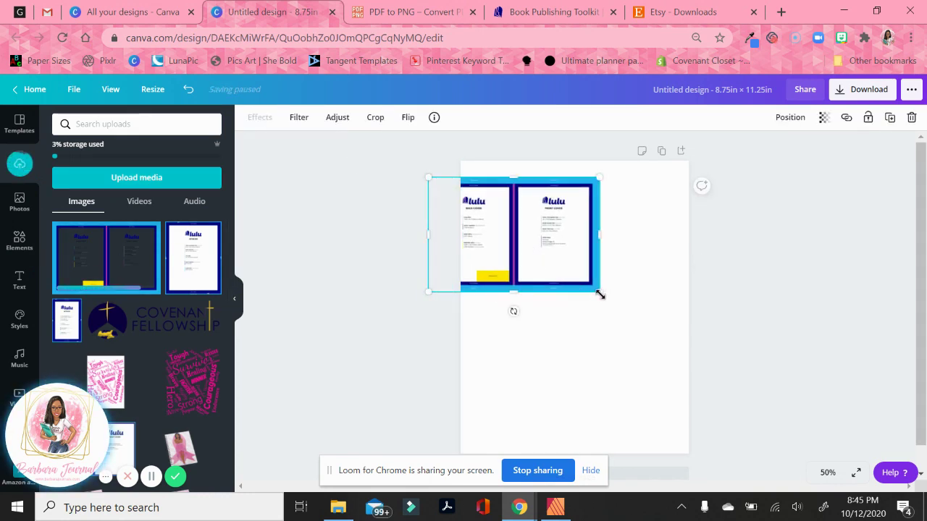
{"action": "left_click_drag", "start_coordinate": [601, 294], "coordinate": [747, 393]}
{"action": "left_click_drag", "start_coordinate": [632, 315], "coordinate": [505, 275]}
Zoom to 125%, deselect the image and scroll up to the front cover.
{"action": "left_click", "coordinate": [828, 473]}
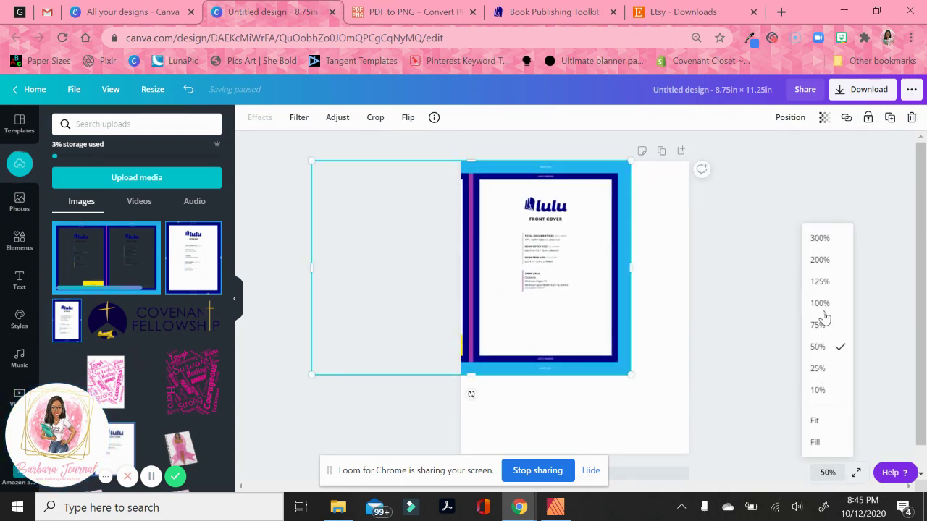
{"action": "left_click", "coordinate": [821, 282]}
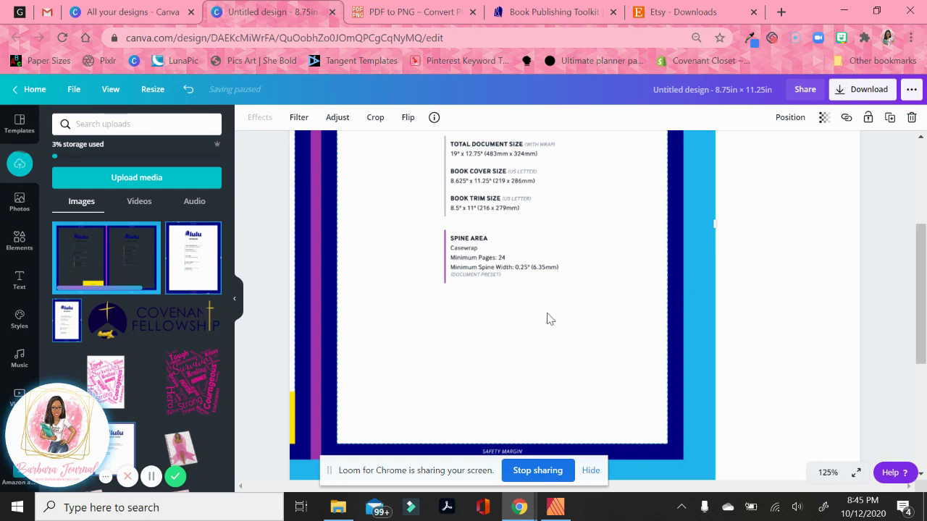
{"action": "left_click", "coordinate": [922, 289]}
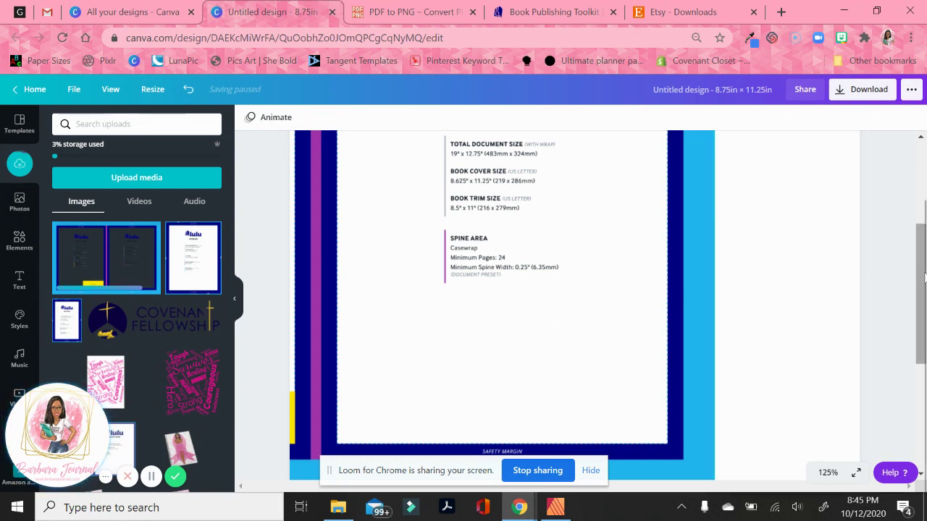
{"action": "right_click", "coordinate": [924, 276]}
{"action": "left_click", "coordinate": [869, 180]}
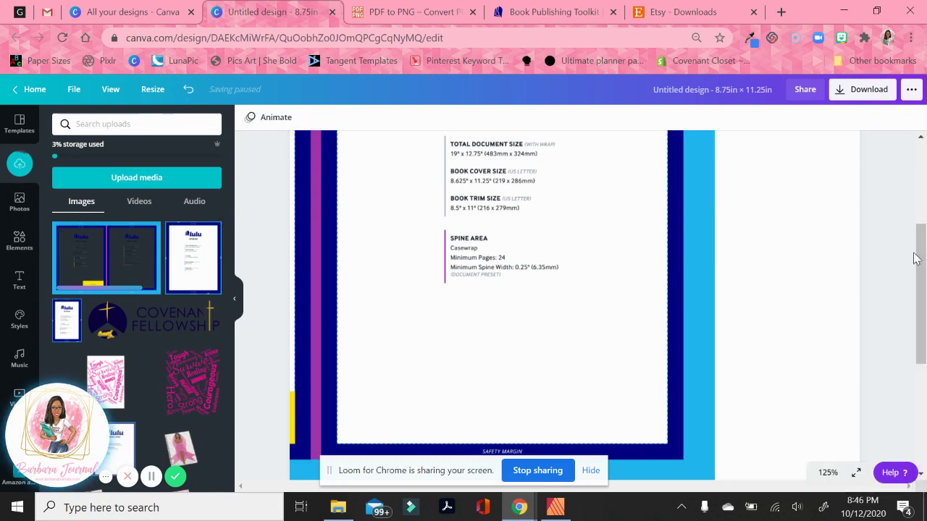
{"action": "left_click_drag", "start_coordinate": [920, 258], "coordinate": [923, 217]}
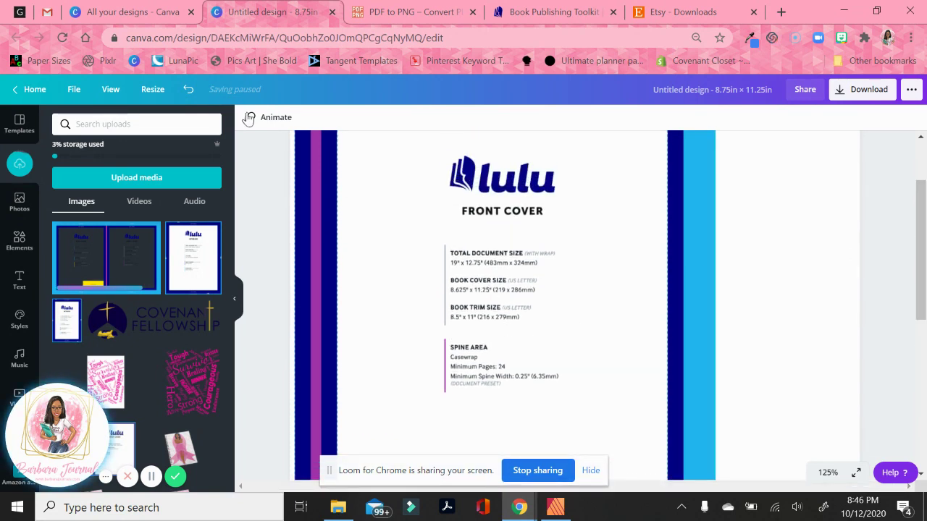
Resize the design to 19 × 12.75 in.
{"action": "left_click", "coordinate": [152, 89]}
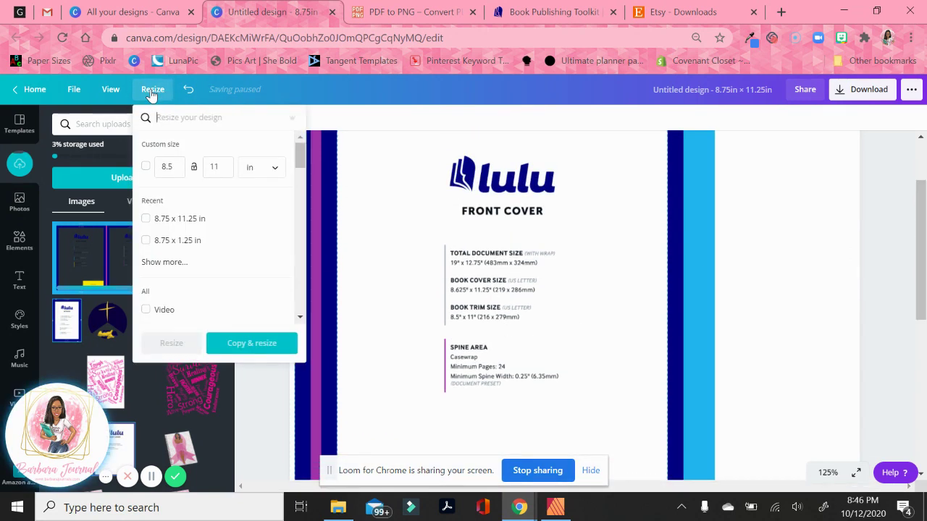
{"action": "left_click", "coordinate": [176, 168]}
{"action": "type", "text": "19"}
{"action": "left_click", "coordinate": [218, 167]}
{"action": "type", "text": "12"}
{"action": "type", "text": ".75"}
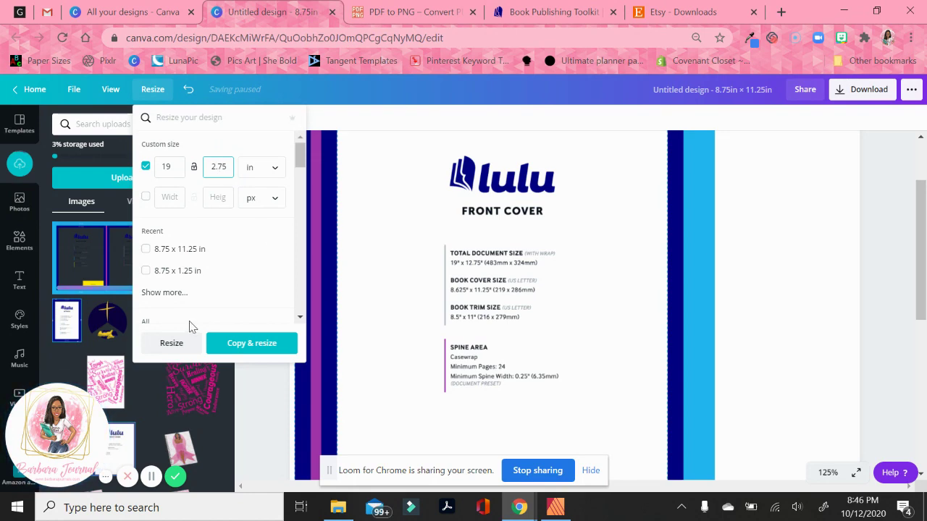
{"action": "left_click", "coordinate": [178, 344]}
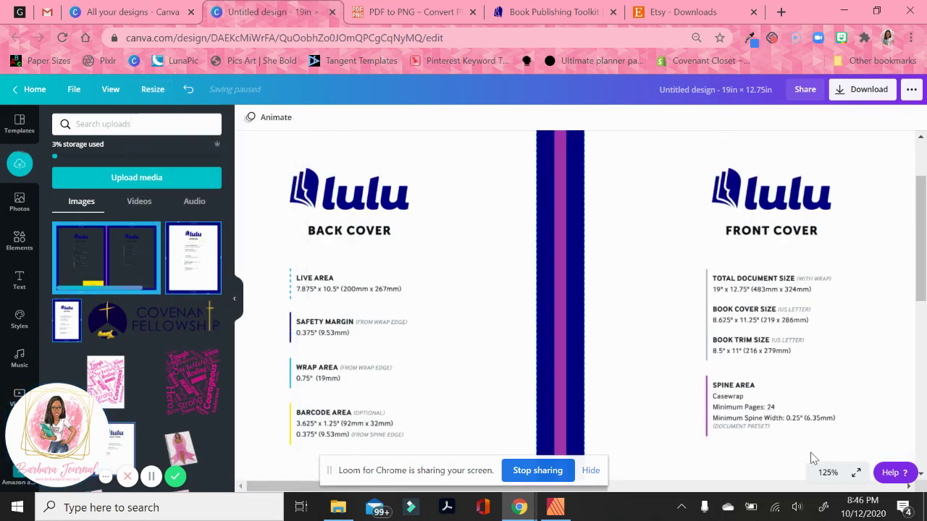
At 50% zoom, select the cover template image and reposition it on the page.
{"action": "left_click", "coordinate": [826, 472]}
{"action": "left_click", "coordinate": [820, 351]}
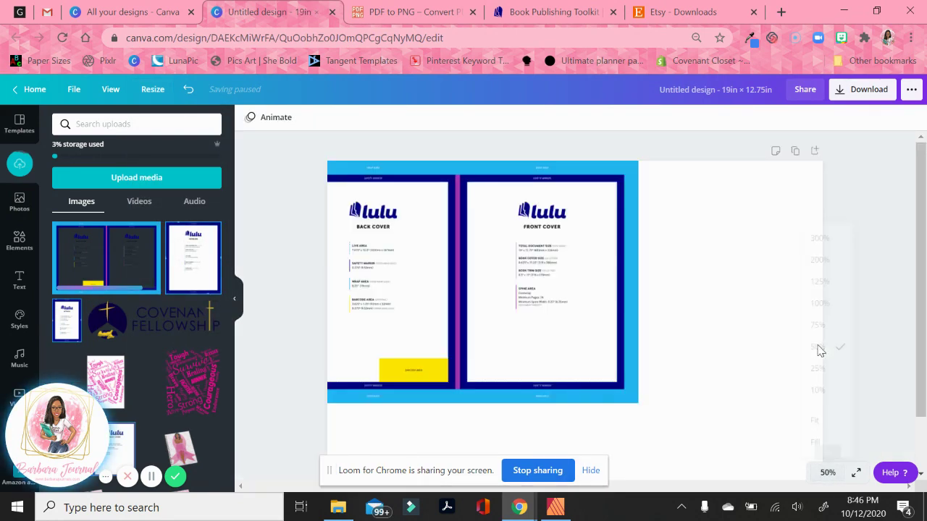
{"action": "left_click", "coordinate": [598, 275]}
{"action": "left_click_drag", "start_coordinate": [602, 275], "coordinate": [650, 272]}
{"action": "left_click_drag", "start_coordinate": [917, 265], "coordinate": [920, 284]}
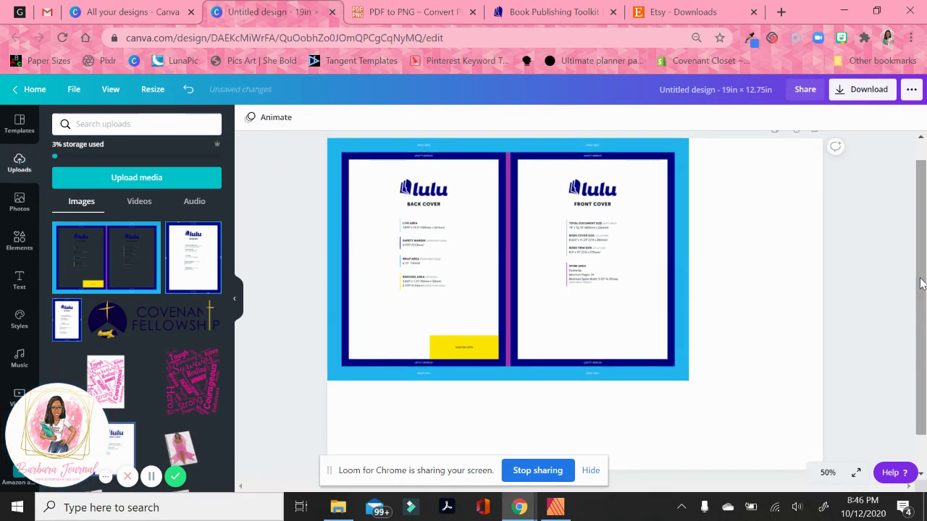
{"action": "left_click", "coordinate": [687, 370]}
Drag the cover image's corner to fill the 19 × 12.75 in page, then zoom to 125%.
{"action": "left_click_drag", "start_coordinate": [689, 381], "coordinate": [824, 470]}
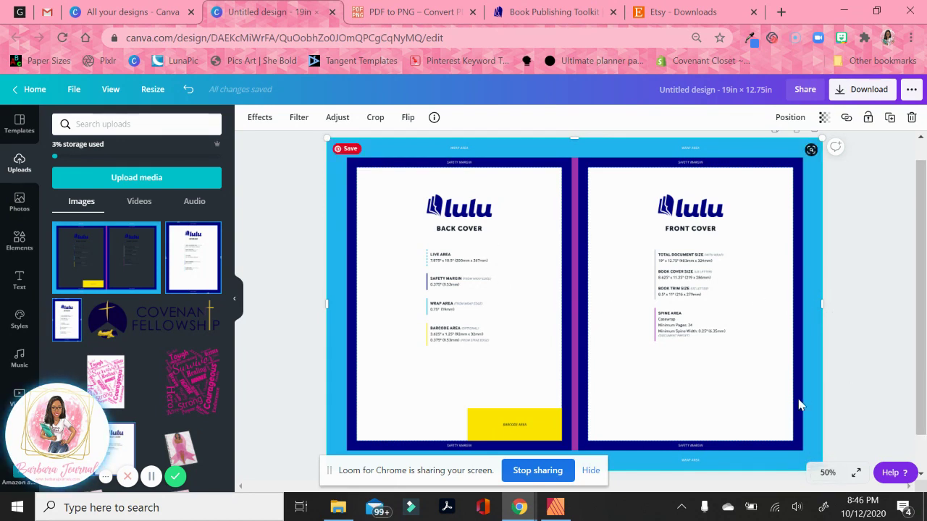
{"action": "left_click", "coordinate": [827, 472]}
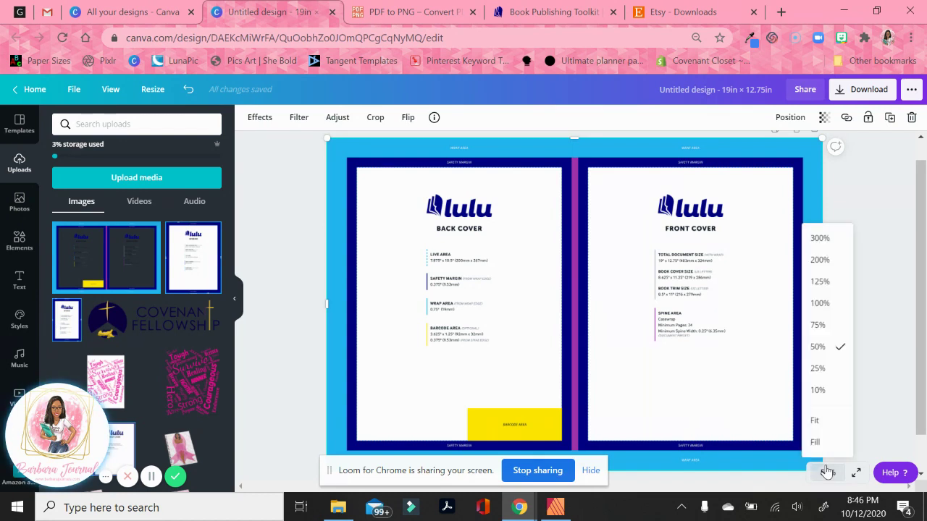
{"action": "left_click", "coordinate": [827, 281]}
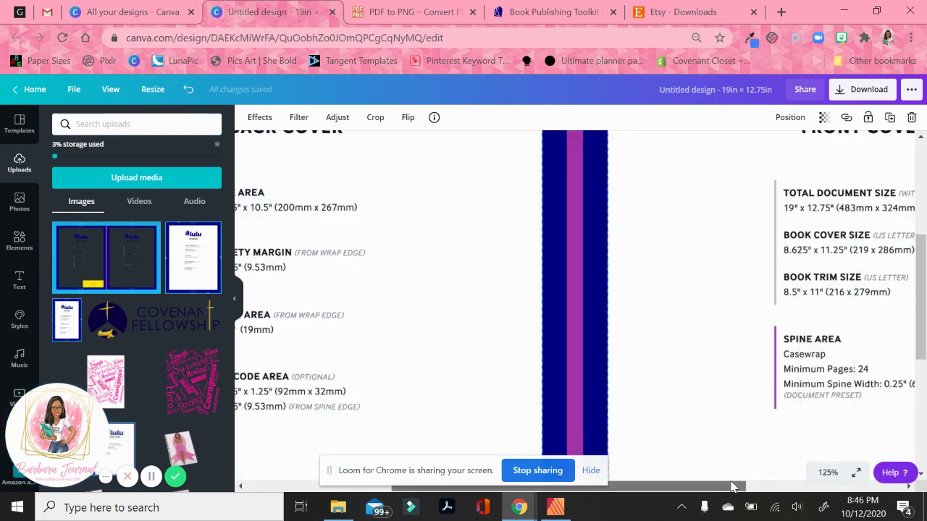
Scroll to read the front-cover specs: 8.5" x 11" trim, casewrap spine, 0.25" minimum width.
{"action": "left_click_drag", "start_coordinate": [739, 487], "coordinate": [819, 484]}
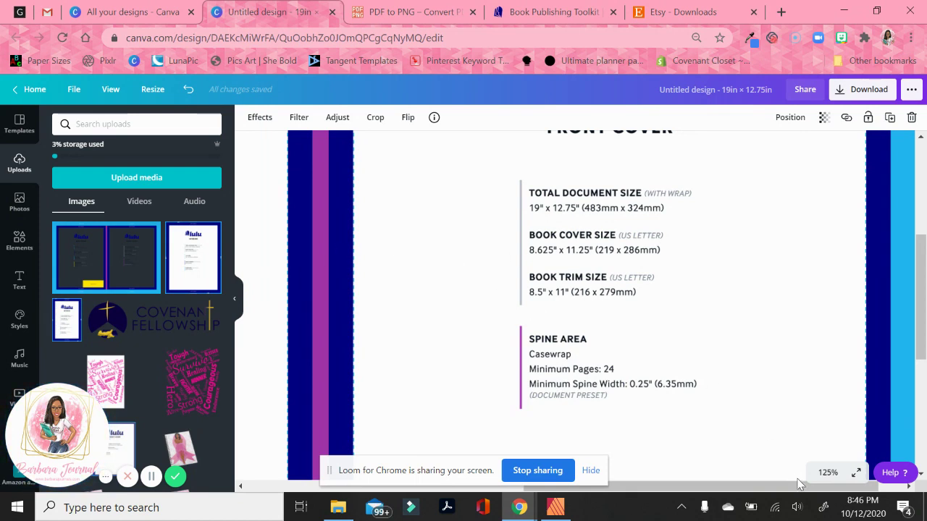
{"action": "left_click", "coordinate": [829, 473]}
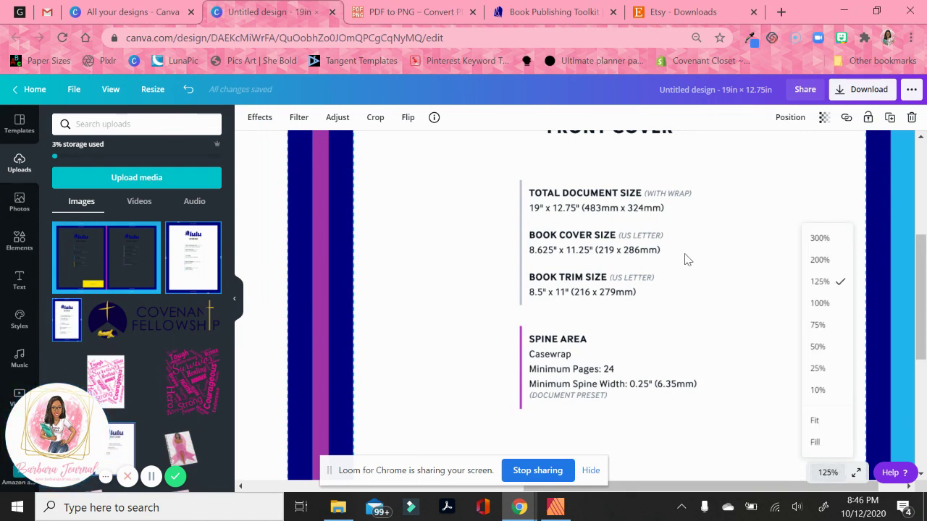
{"action": "left_click", "coordinate": [404, 367]}
{"action": "mouse_move", "coordinate": [337, 507]}
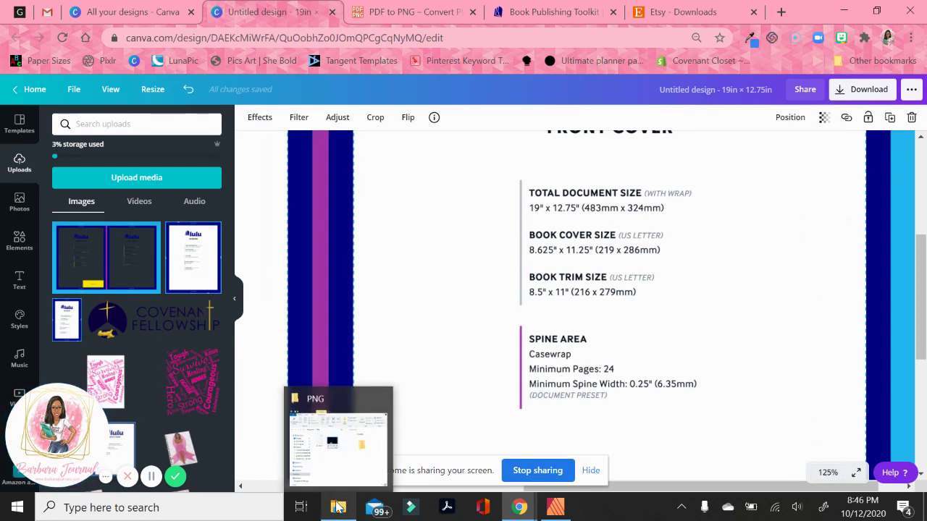
{"action": "left_click", "coordinate": [366, 450]}
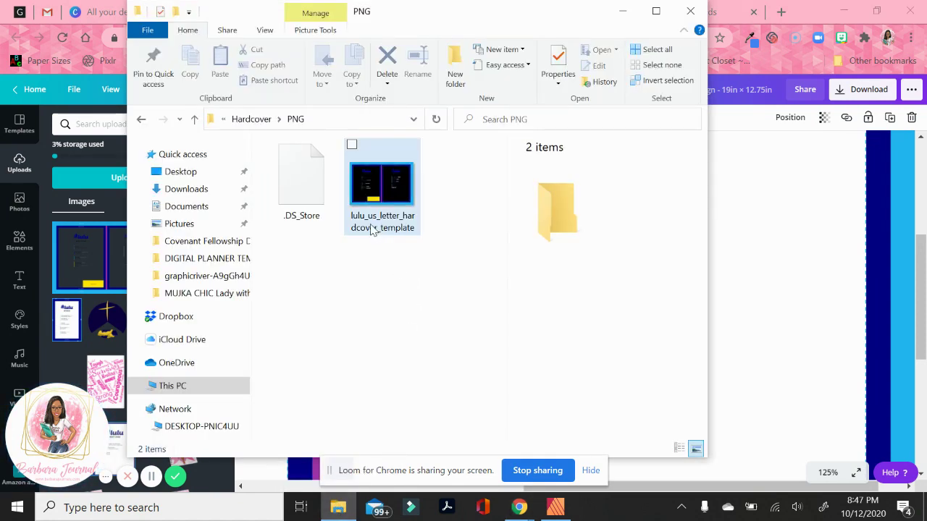
{"action": "left_click", "coordinate": [251, 120]}
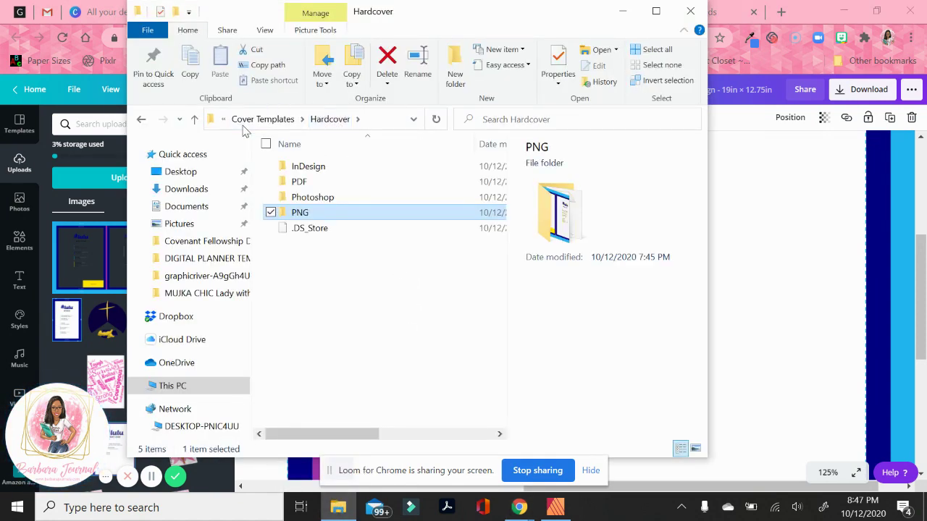
{"action": "left_click", "coordinate": [246, 120]}
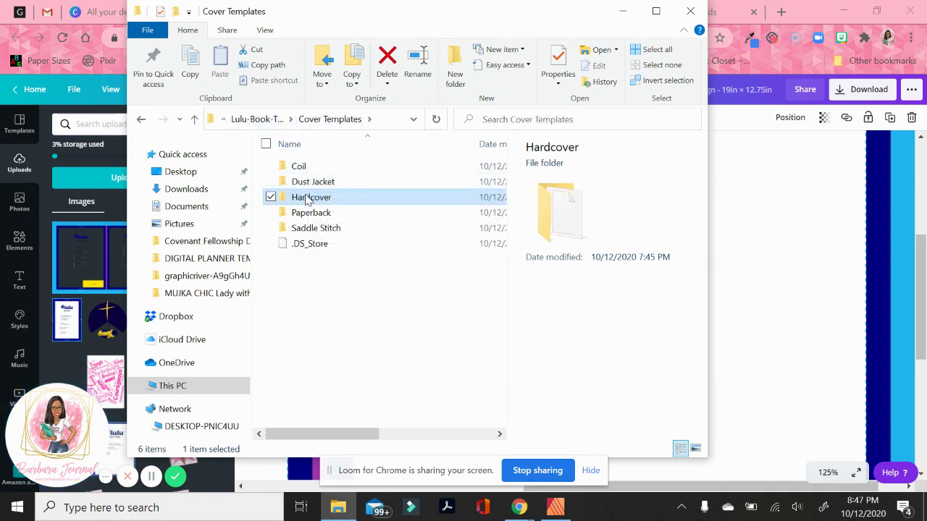
{"action": "left_click", "coordinate": [689, 12]}
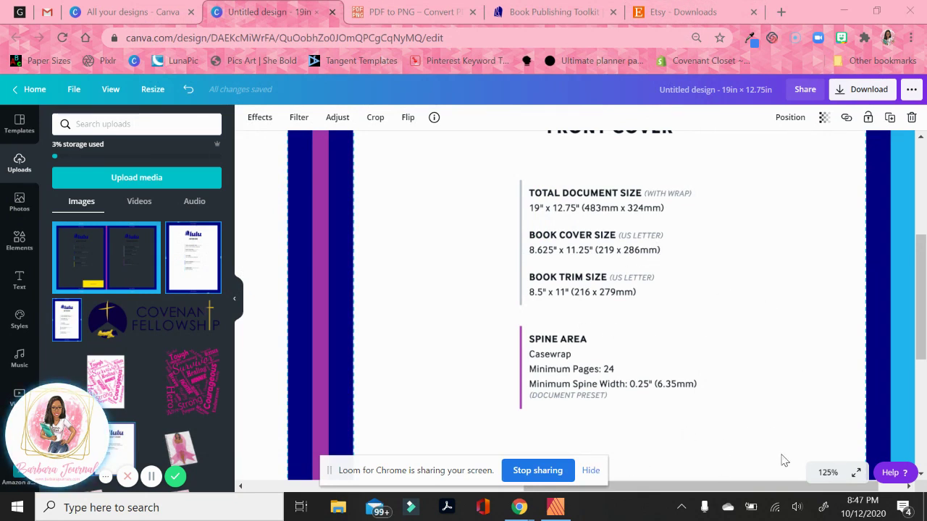
Zoom out to 75%, then to 50%, to see back cover, spine and front cover together.
{"action": "left_click", "coordinate": [826, 472]}
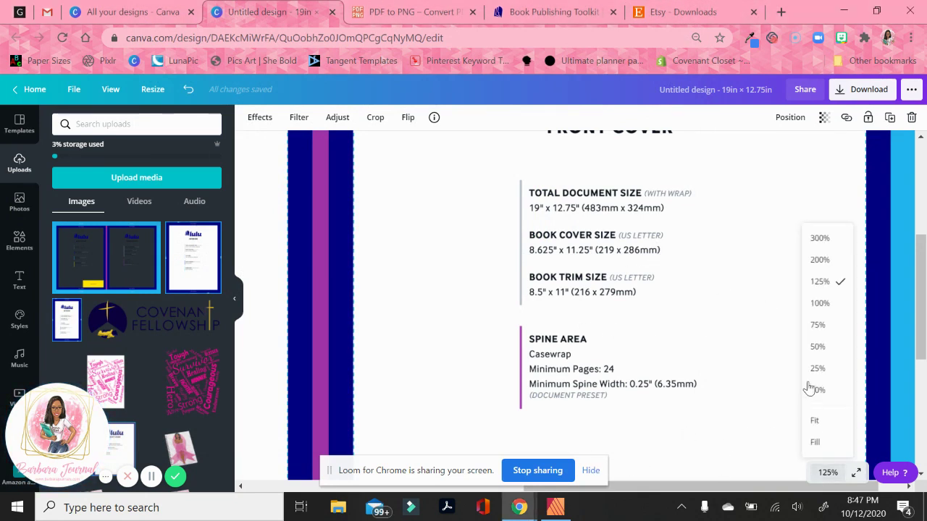
{"action": "left_click", "coordinate": [817, 325]}
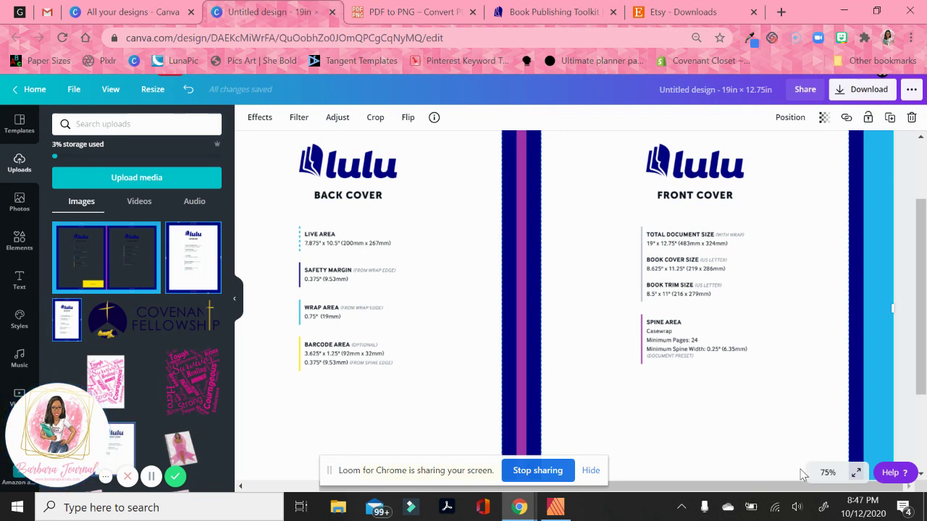
{"action": "right_click", "coordinate": [824, 472]}
{"action": "left_click", "coordinate": [652, 394]}
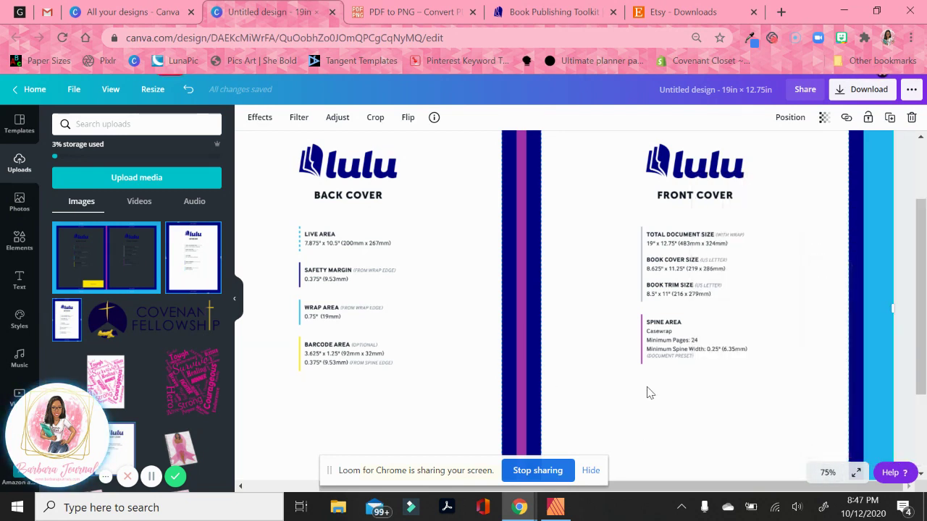
{"action": "left_click", "coordinate": [827, 472]}
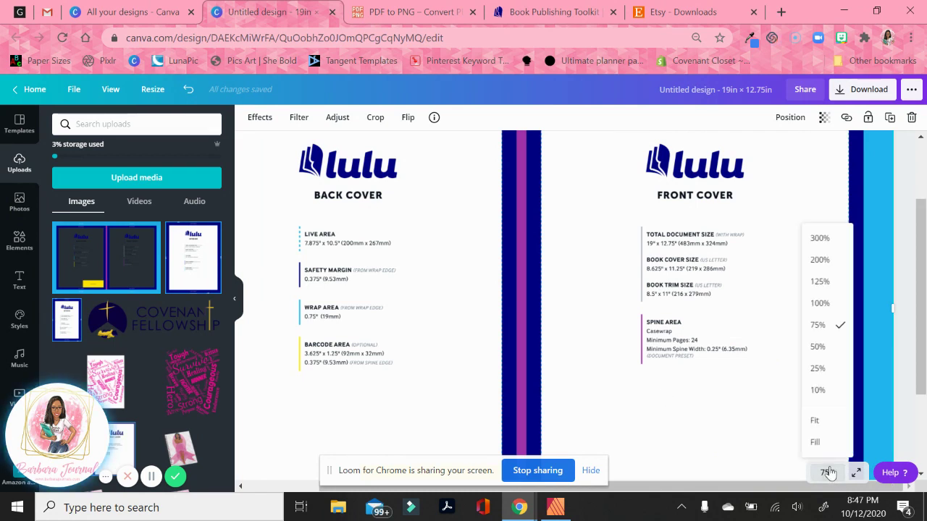
{"action": "left_click", "coordinate": [818, 348]}
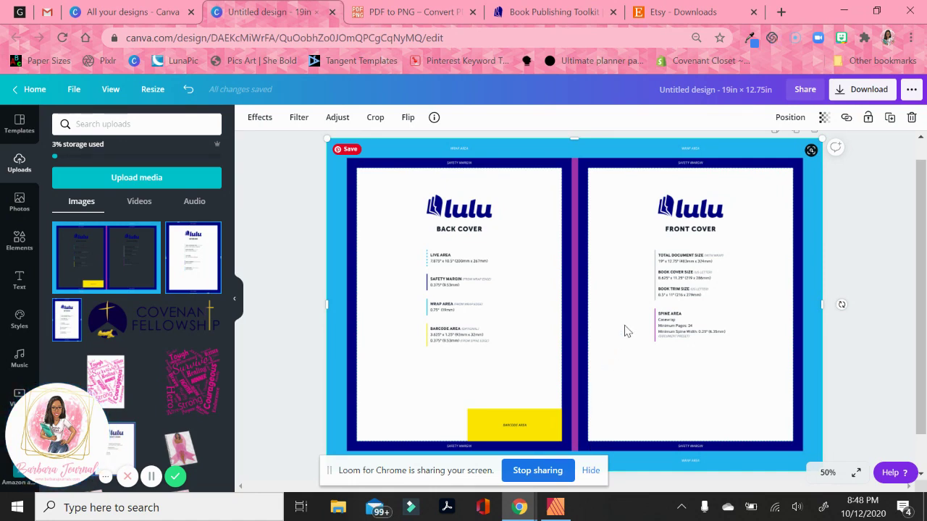
Scroll the Lulu toolkit page to the Notebook Interior Pages section with Blank, Lined, Graph and Dot Grid downloads.
{"action": "left_click", "coordinate": [564, 13]}
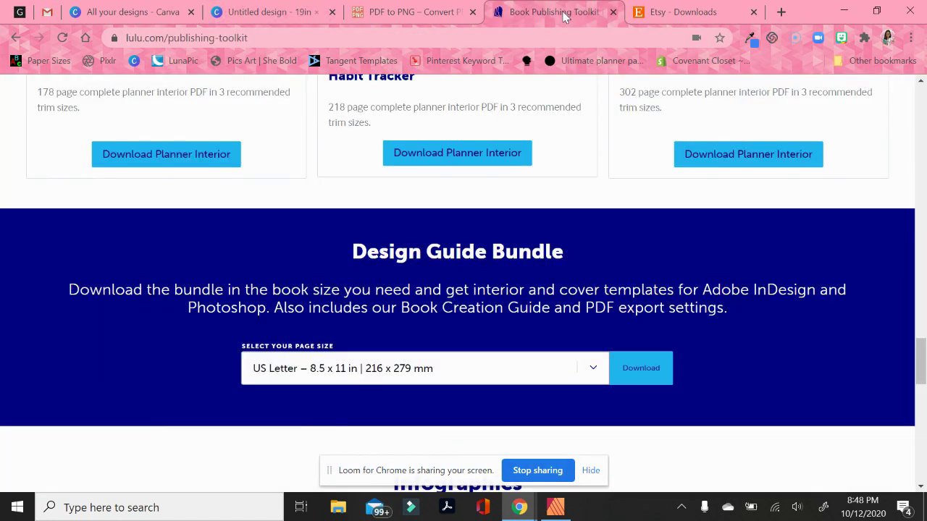
{"action": "left_click_drag", "start_coordinate": [921, 377], "coordinate": [923, 261]}
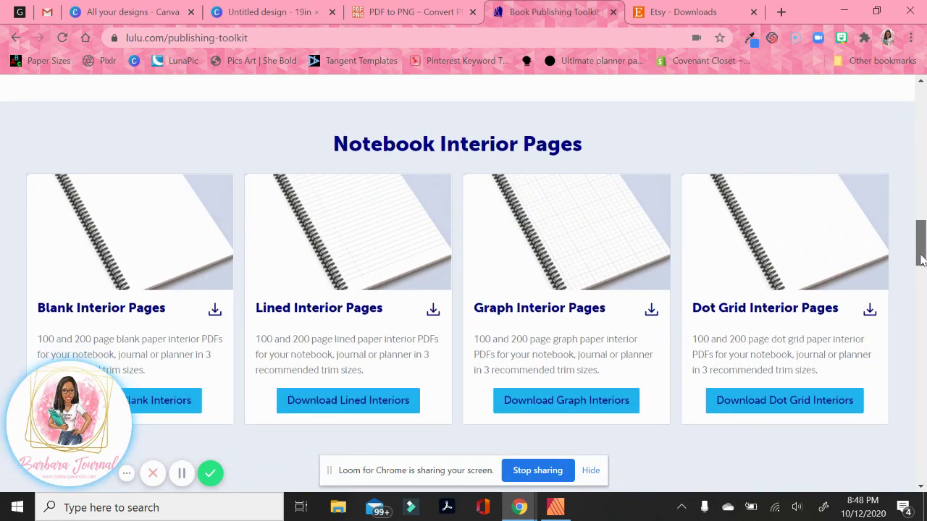
{"action": "mouse_move", "coordinate": [921, 261]}
{"action": "left_mouse_down"}
{"action": "mouse_move", "coordinate": [922, 272]}
{"action": "mouse_move", "coordinate": [919, 260]}
{"action": "left_mouse_up"}
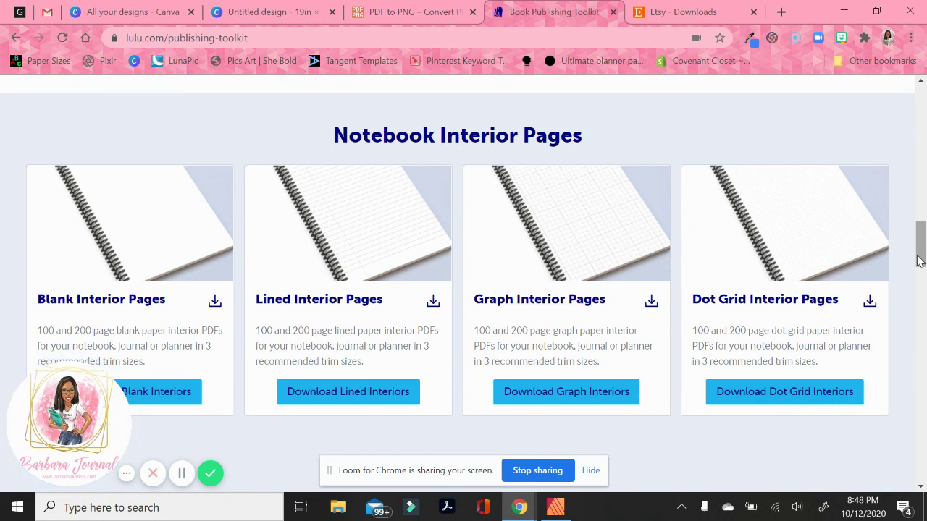